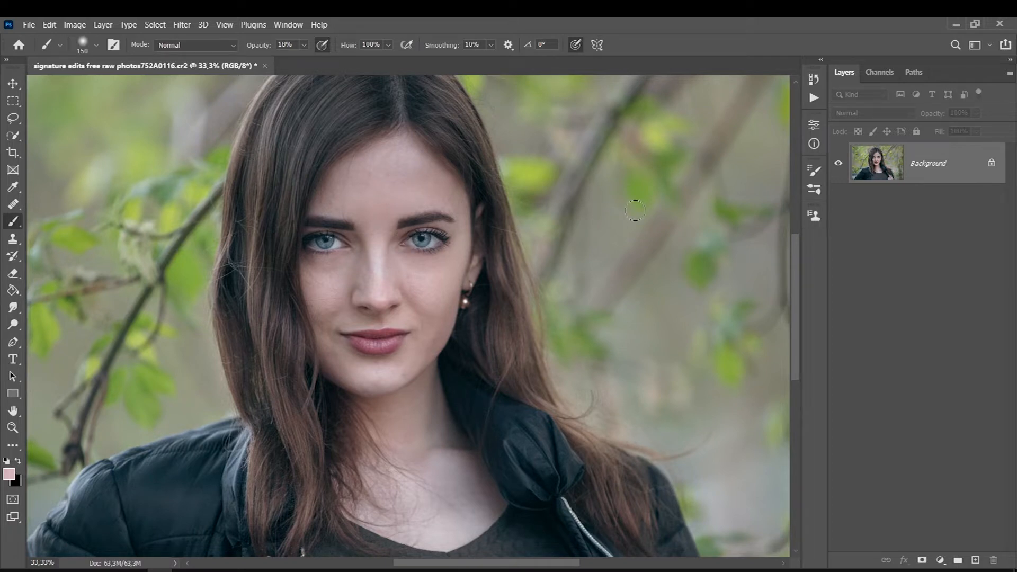
Add an empty layer above the Background and switch to the Sharpen tool.
key(ctrl+0)
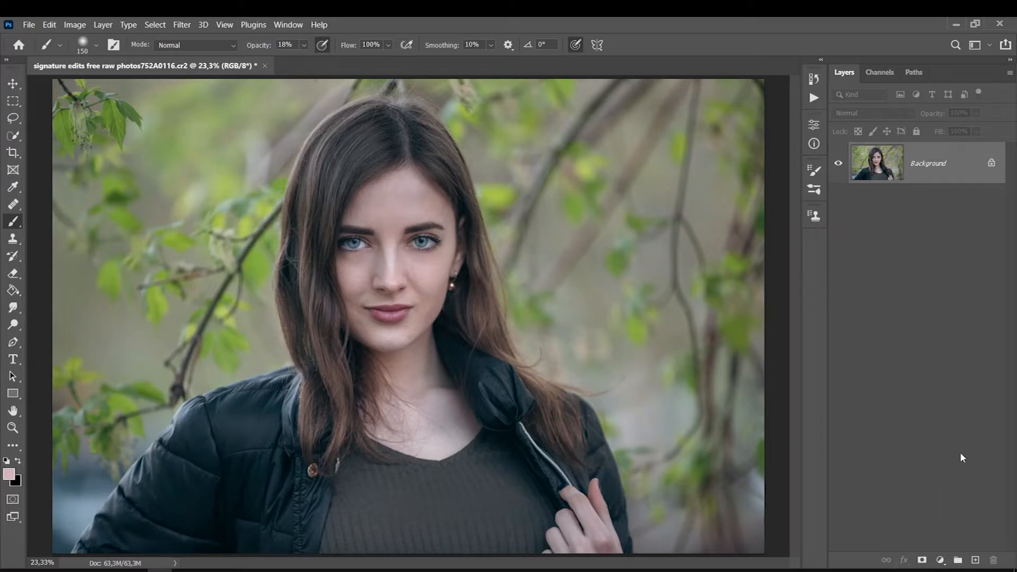
click(976, 560)
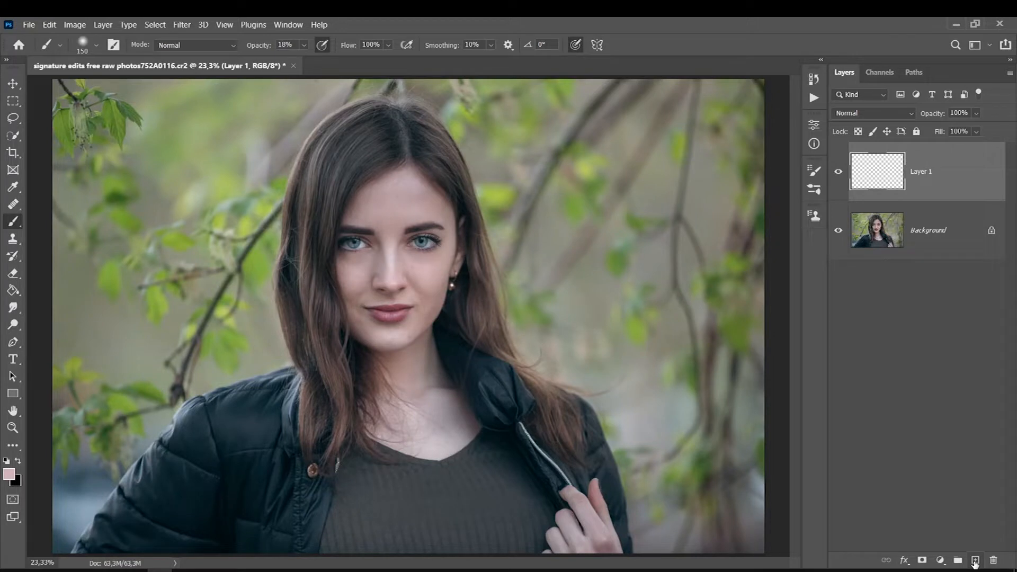
click(12, 307)
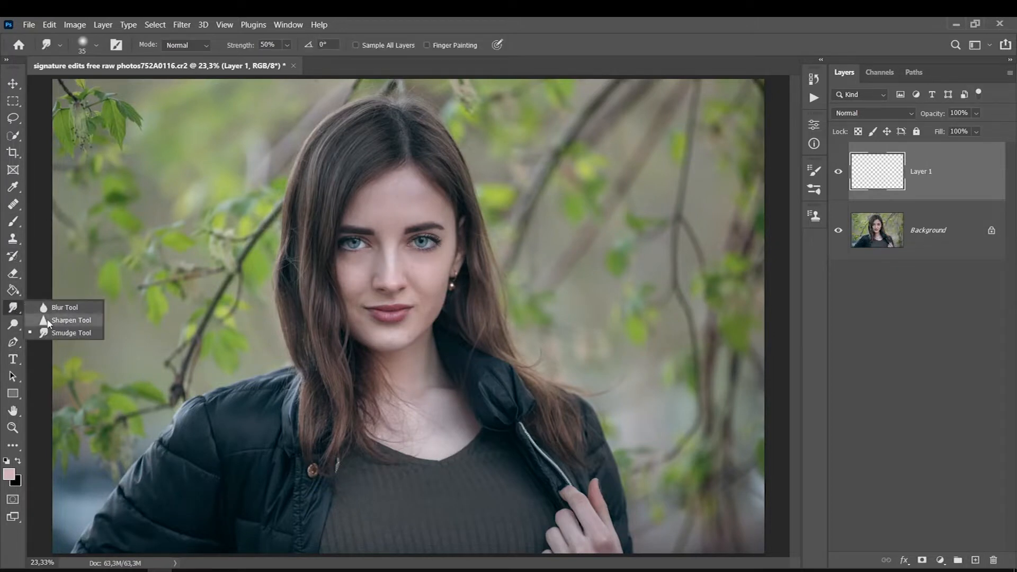
click(48, 323)
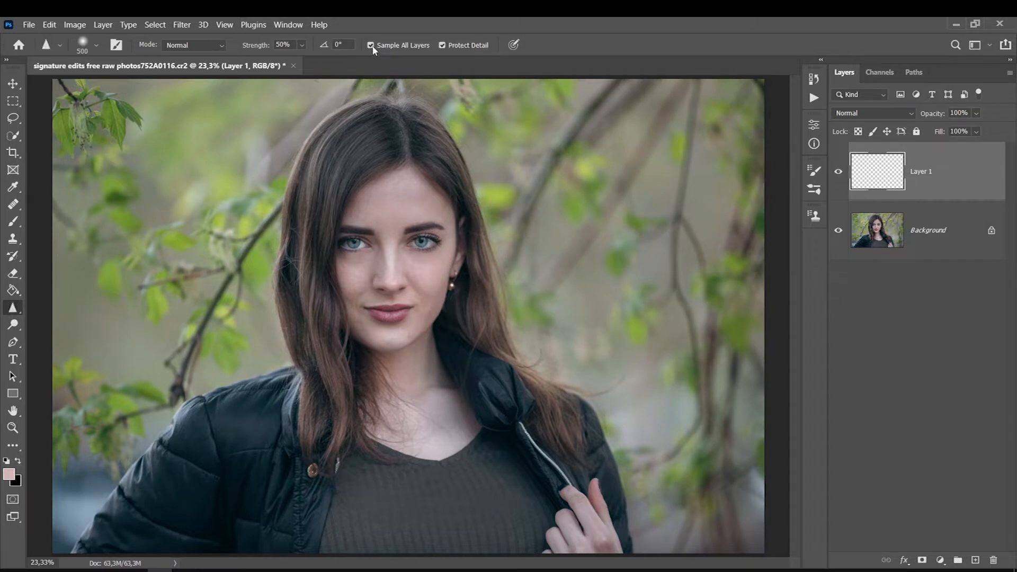
Sharpen both eyes on the empty layer with a smaller brush at 50% strength and undo the last stroke.
key(bracketleft)
key(bracketleft)
key(bracketleft)
key(bracketleft)
key(bracketleft)
key(bracketleft)
key(bracketleft)
scroll(429, 237, up, 1)
mouse_move(429, 237)
mouse_down()
mouse_move(402, 240)
mouse_move(424, 239)
mouse_up()
key(bracketright)
key(bracketright)
mouse_move(316, 236)
mouse_down()
mouse_move(332, 252)
mouse_move(317, 229)
mouse_up()
key(bracketleft)
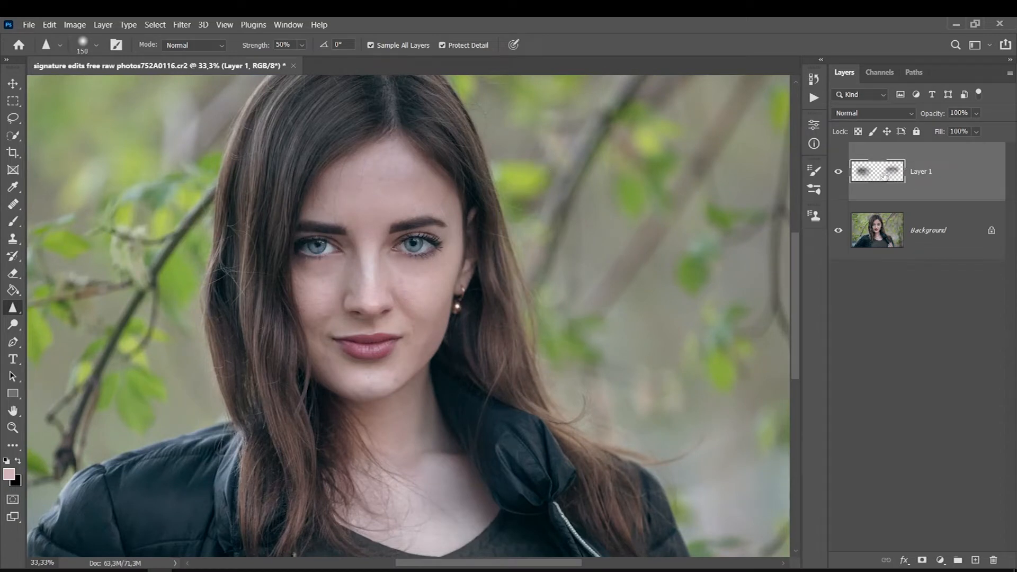
key(ctrl+z)
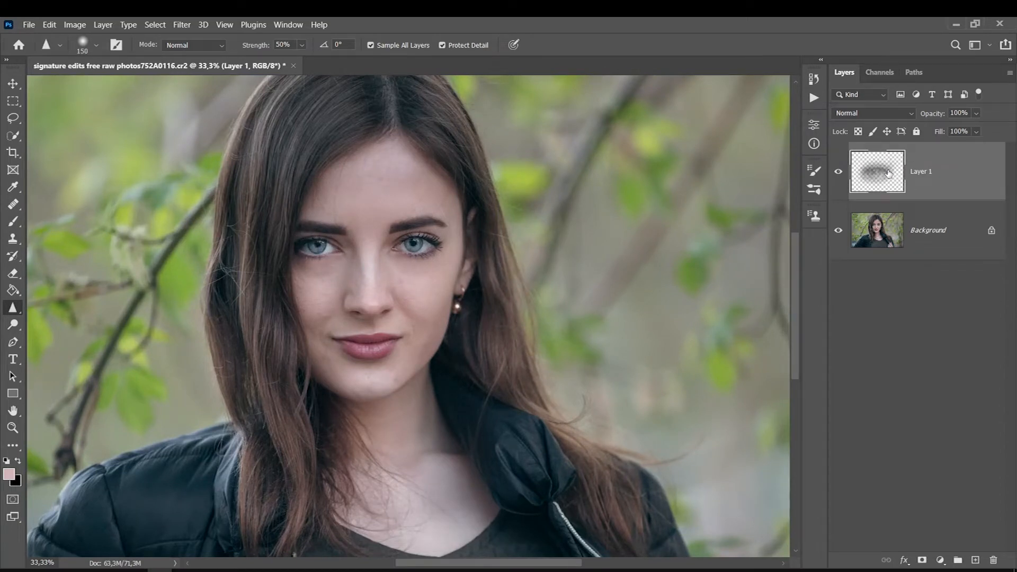
Sharpen both eyes once more and the earring with a 150 px brush on Layer 1.
drag(431, 242, 414, 244)
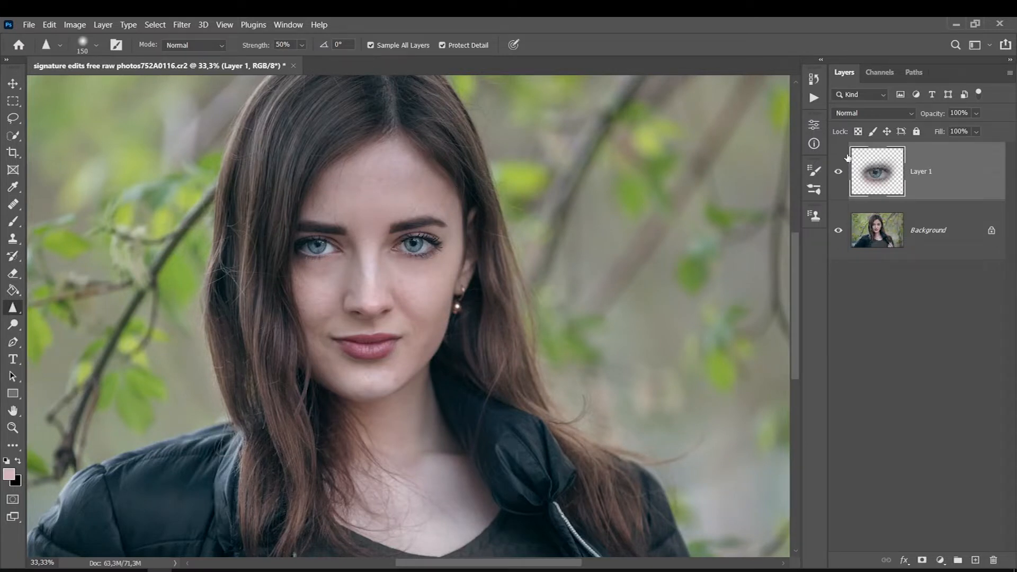
mouse_move(340, 246)
mouse_down()
mouse_move(316, 238)
mouse_move(306, 252)
mouse_move(311, 228)
mouse_up()
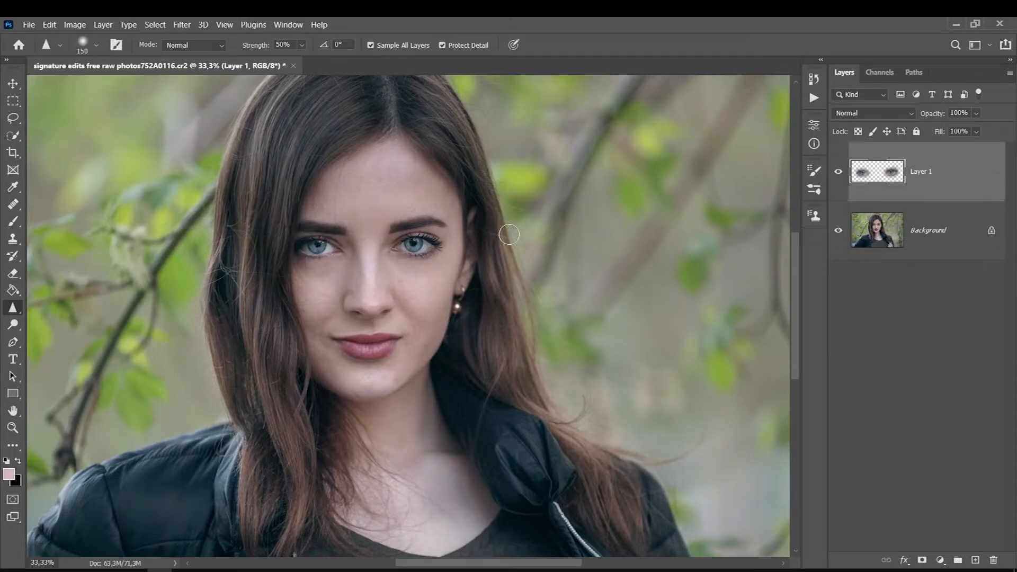
drag(461, 302, 459, 305)
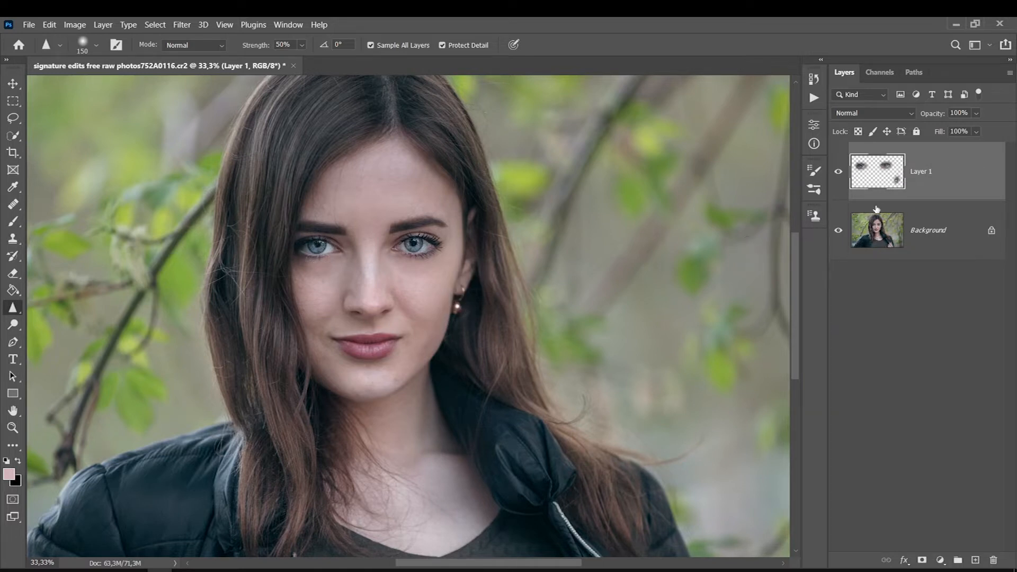
right_click(881, 299)
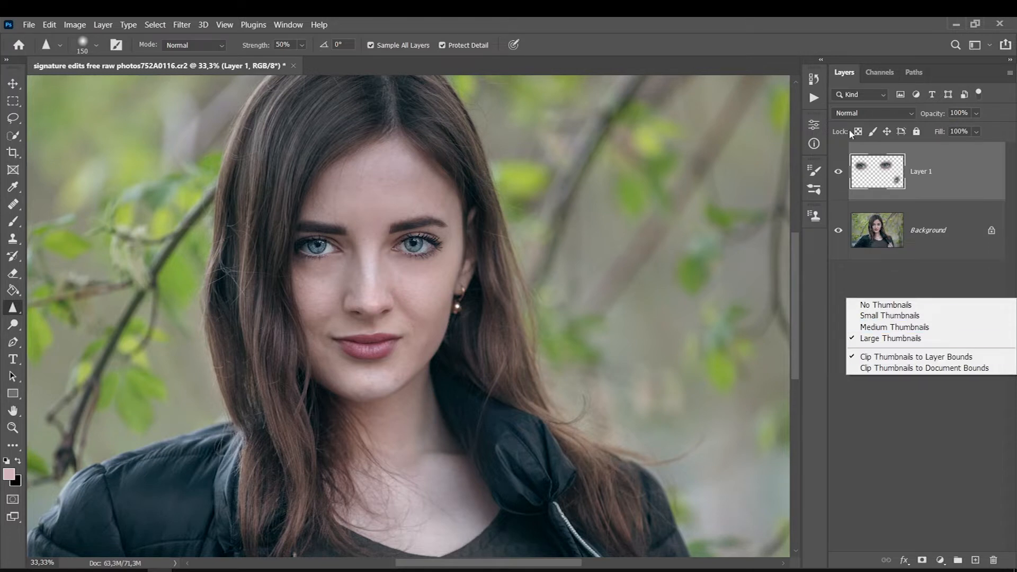
click(880, 175)
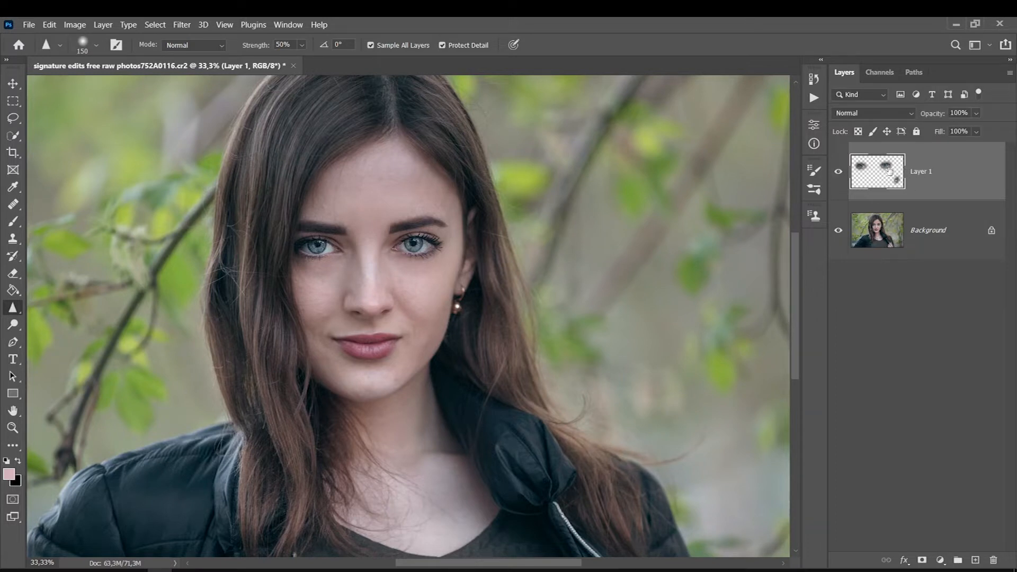
click(838, 171)
click(948, 238)
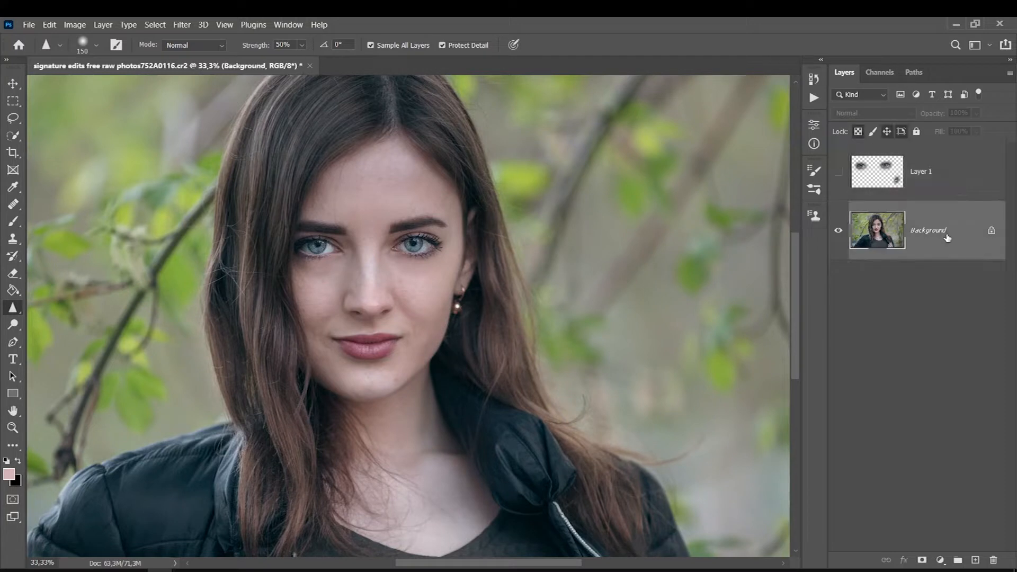
key(ctrl+j)
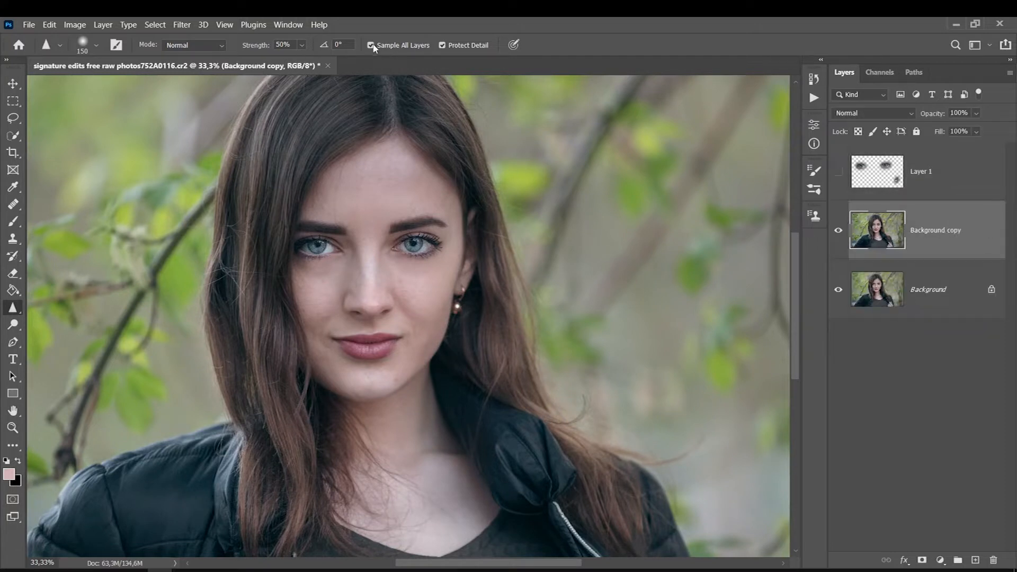
click(372, 46)
key(ctrl+z)
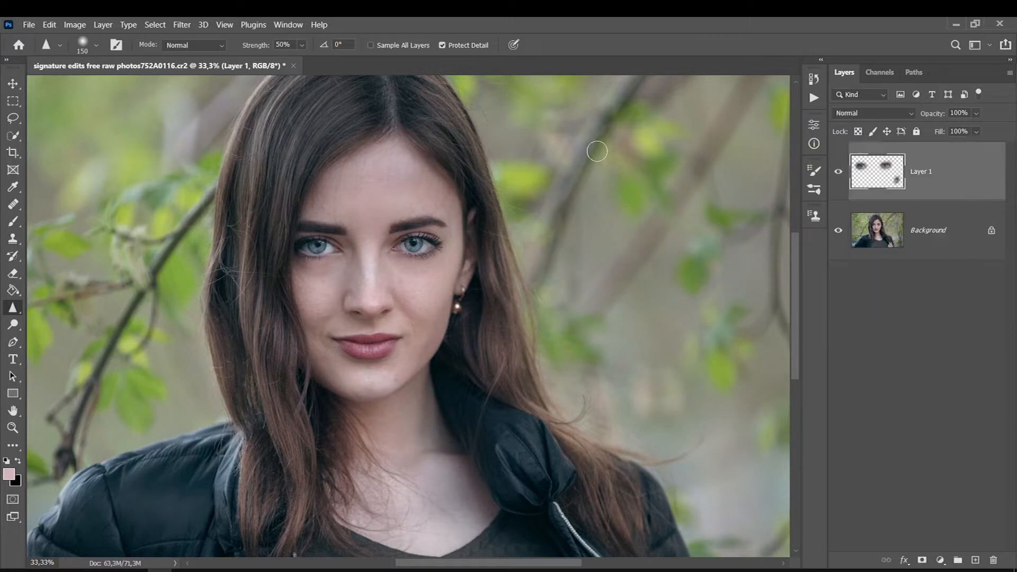
click(371, 45)
Sharpen the nose, the lips and the hair on both sides of the face on Layer 1.
scroll(797, 268, down, 2)
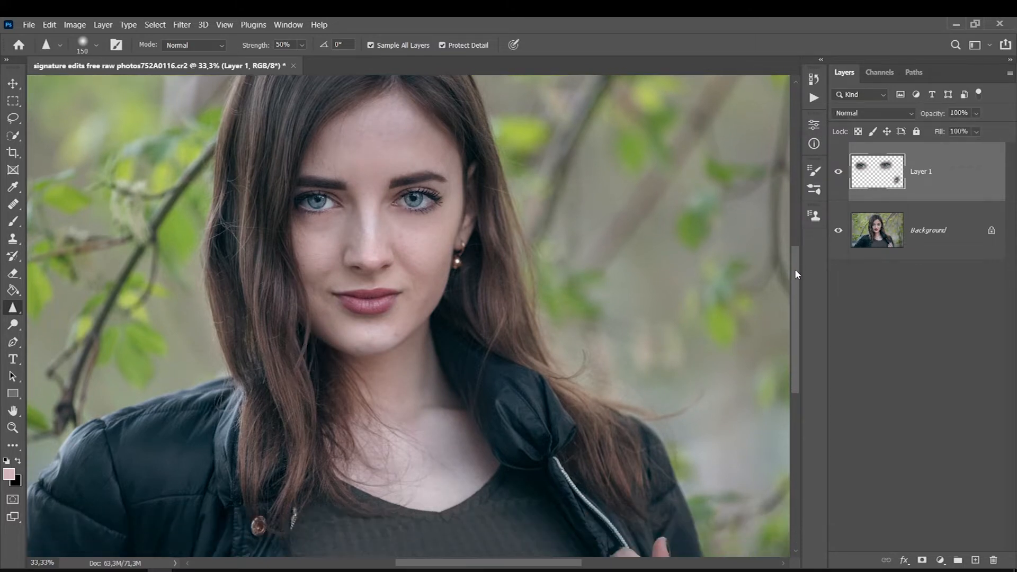
drag(383, 264, 365, 269)
drag(393, 300, 344, 298)
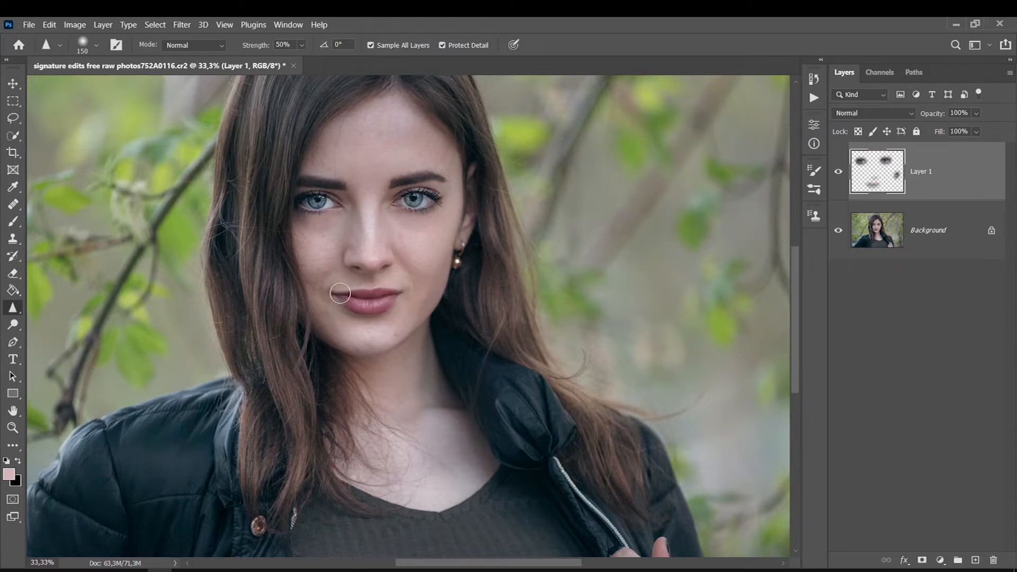
mouse_move(260, 186)
mouse_down()
mouse_move(247, 223)
mouse_move(248, 314)
mouse_up()
drag(265, 137, 225, 298)
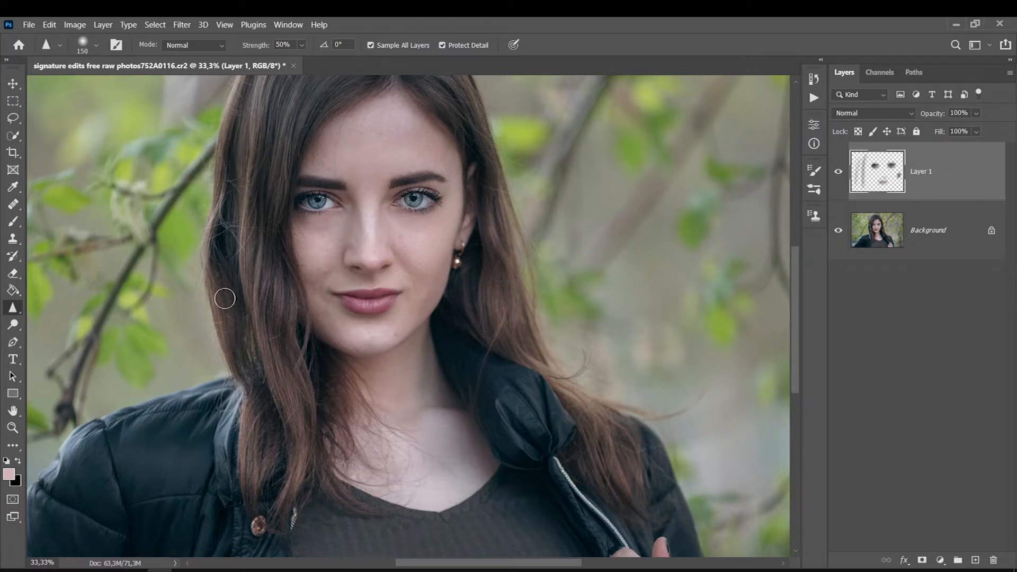
drag(467, 248, 475, 190)
Sharpen the jacket's zipper, its button and the sweater's neckline on Layer 1.
scroll(474, 190, down, 3)
drag(590, 345, 559, 279)
mouse_move(270, 370)
mouse_down()
mouse_move(252, 361)
mouse_move(255, 370)
mouse_move(237, 330)
mouse_move(246, 356)
mouse_move(259, 362)
mouse_up()
mouse_move(415, 327)
mouse_down()
mouse_move(456, 329)
mouse_move(500, 310)
mouse_move(511, 292)
mouse_move(442, 347)
mouse_move(504, 295)
mouse_move(465, 336)
mouse_move(347, 311)
mouse_move(457, 333)
mouse_move(496, 302)
mouse_move(414, 344)
mouse_move(340, 304)
mouse_move(477, 338)
mouse_move(510, 292)
mouse_up()
Sharpen the hair over the crown and the remaining details around the face on Layer 1.
scroll(511, 292, up, 5)
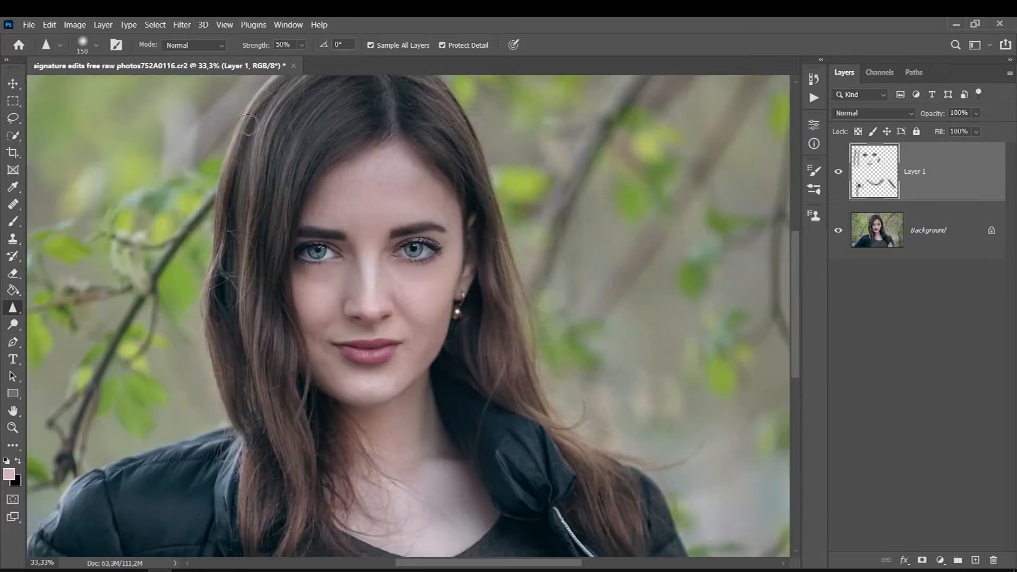
scroll(207, 302, up, 2)
mouse_move(207, 302)
mouse_down()
mouse_move(368, 120)
mouse_move(451, 181)
mouse_move(388, 149)
mouse_up()
mouse_move(530, 361)
mouse_down()
mouse_move(462, 284)
mouse_move(414, 321)
mouse_up()
drag(320, 317, 368, 398)
scroll(381, 306, up, 2)
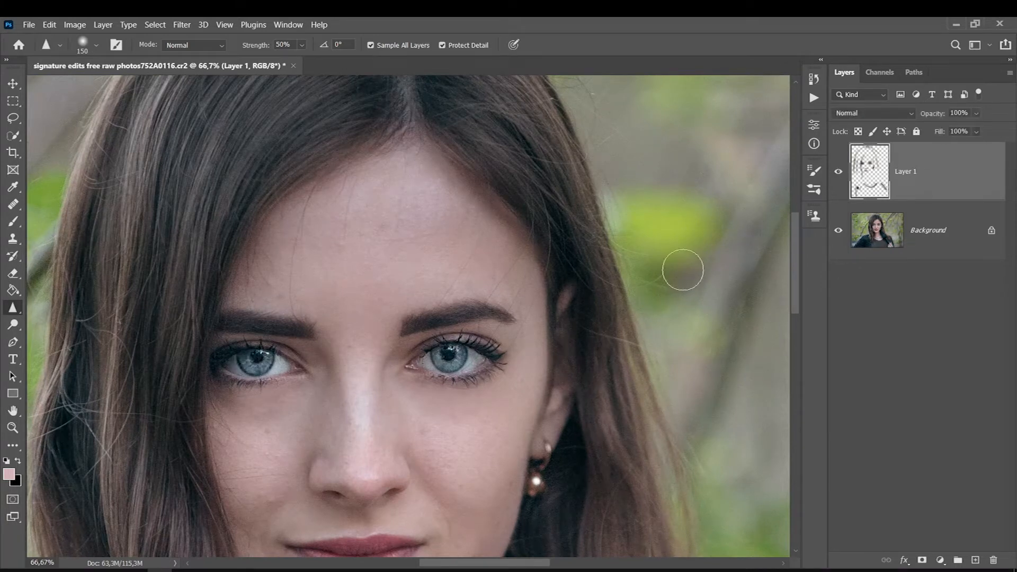
Compare the portrait with the sharpening layer hidden and shown at 66.67% magnification.
click(842, 177)
click(842, 178)
click(842, 177)
click(842, 178)
click(182, 25)
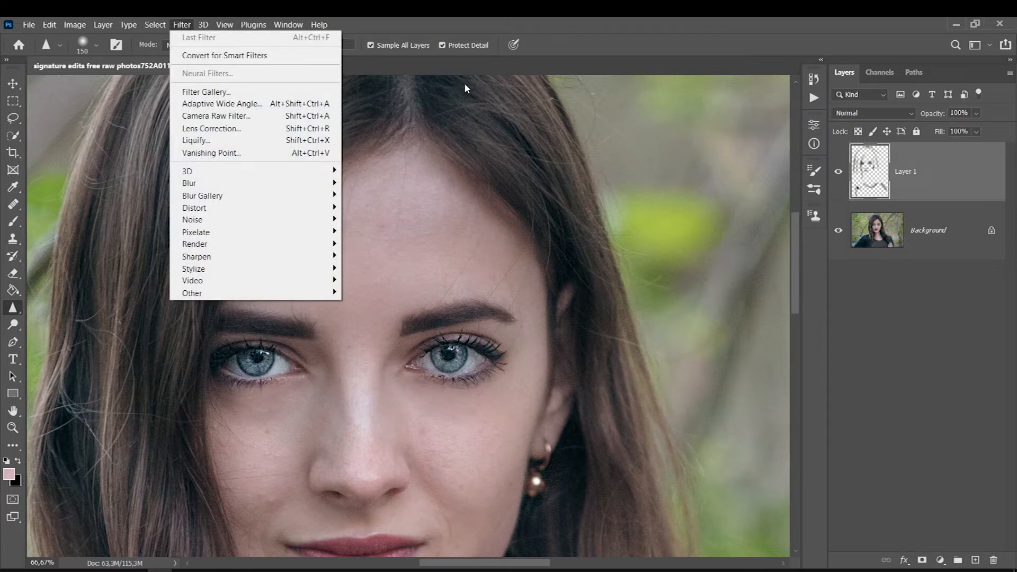
click(977, 114)
click(976, 113)
click(970, 129)
Apply Reduce Noise to the sharpening layer with strength 3, preserve details 60%, reduce color noise 45% and sharpen details 25%.
click(182, 25)
mouse_move(191, 221)
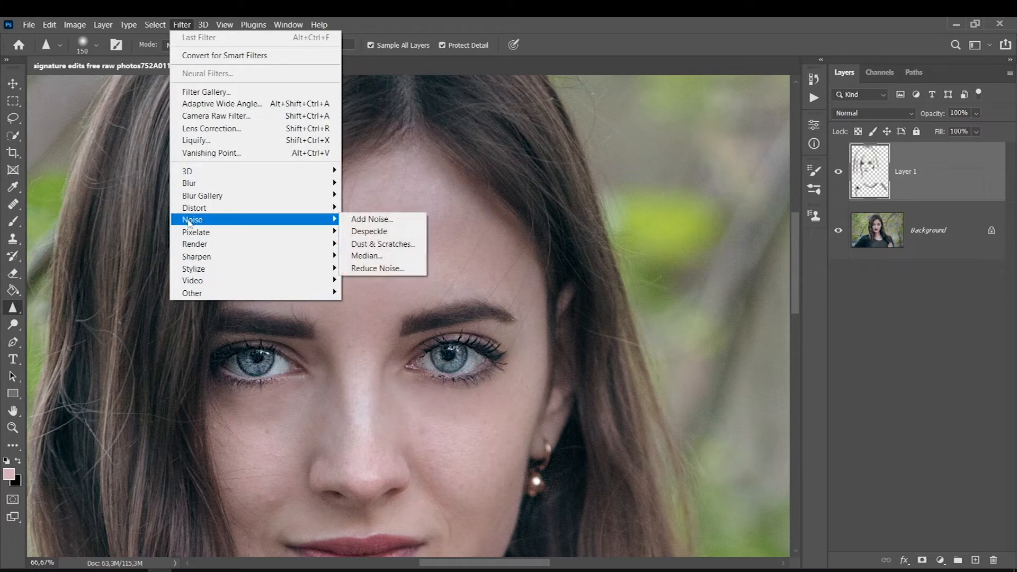
click(371, 268)
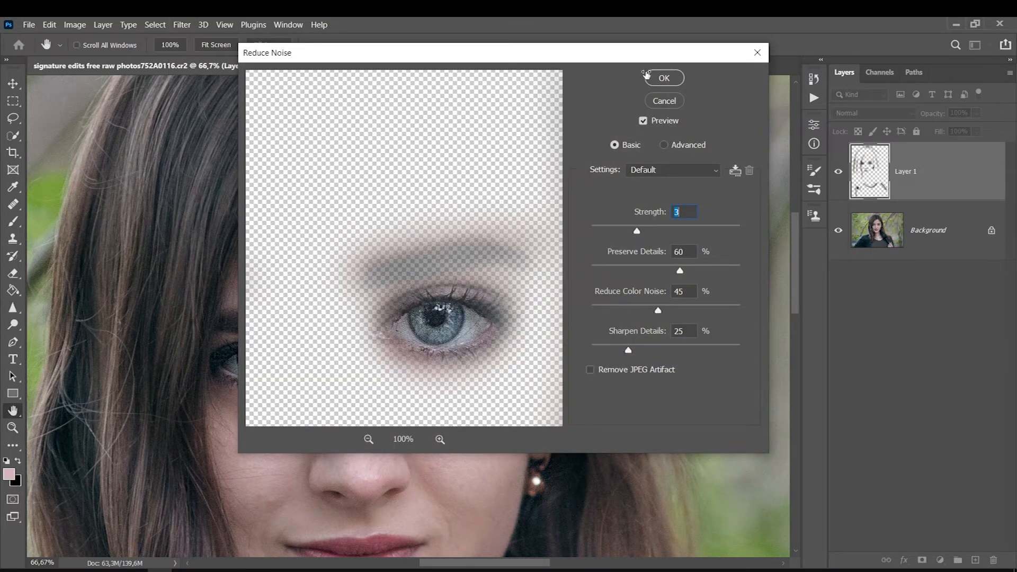
click(665, 78)
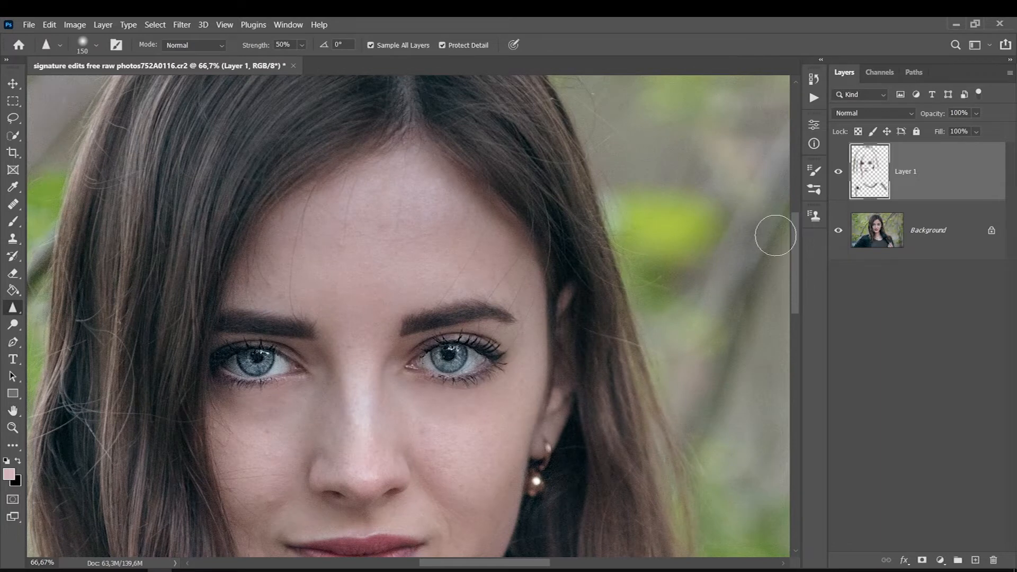
Set the sharpening layer's opacity to 80% and compare the portrait with the layer hidden and shown.
click(976, 113)
drag(991, 130, 979, 131)
click(839, 171)
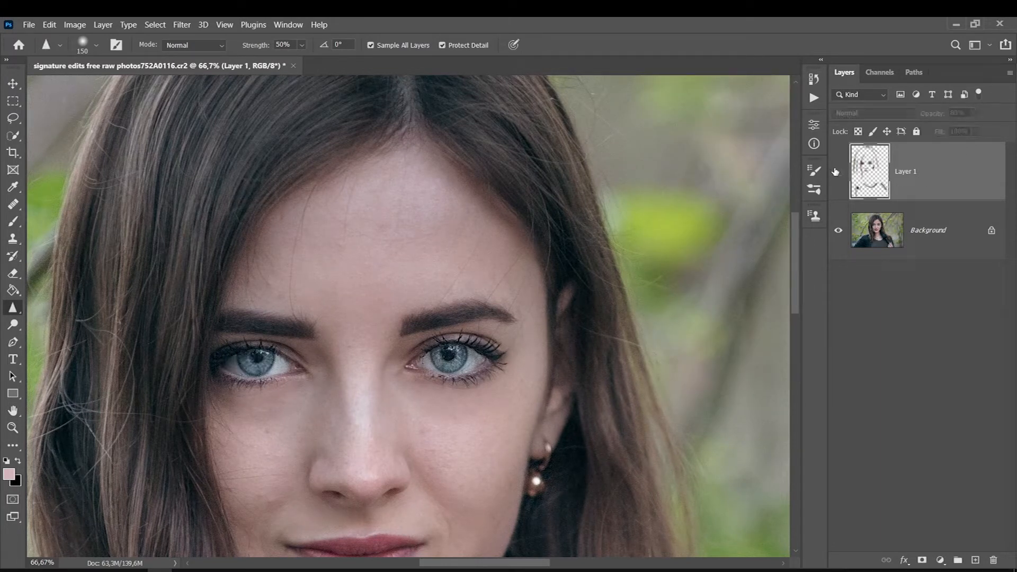
click(838, 172)
click(839, 172)
click(839, 172)
drag(799, 245, 785, 356)
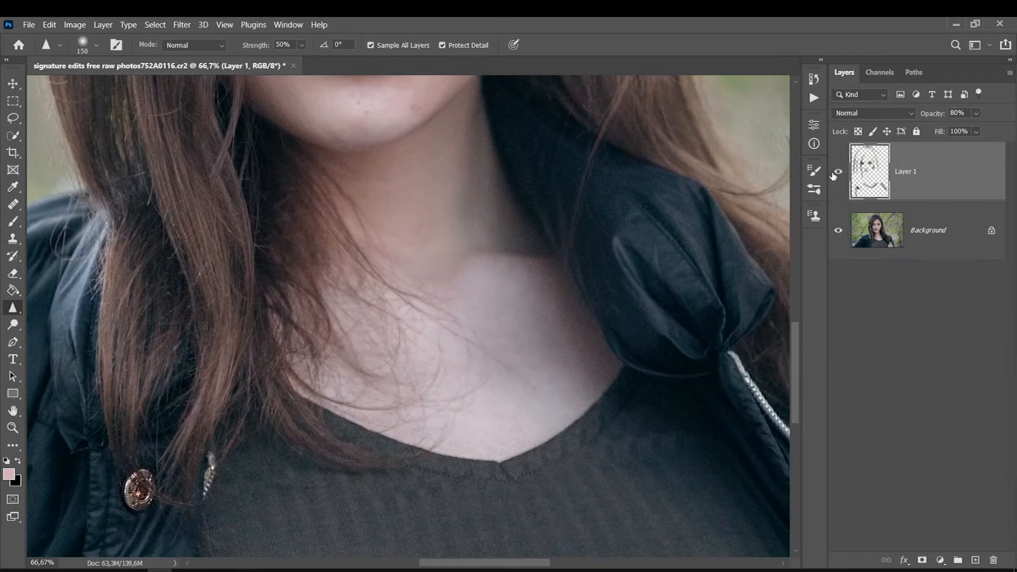
drag(794, 349, 799, 260)
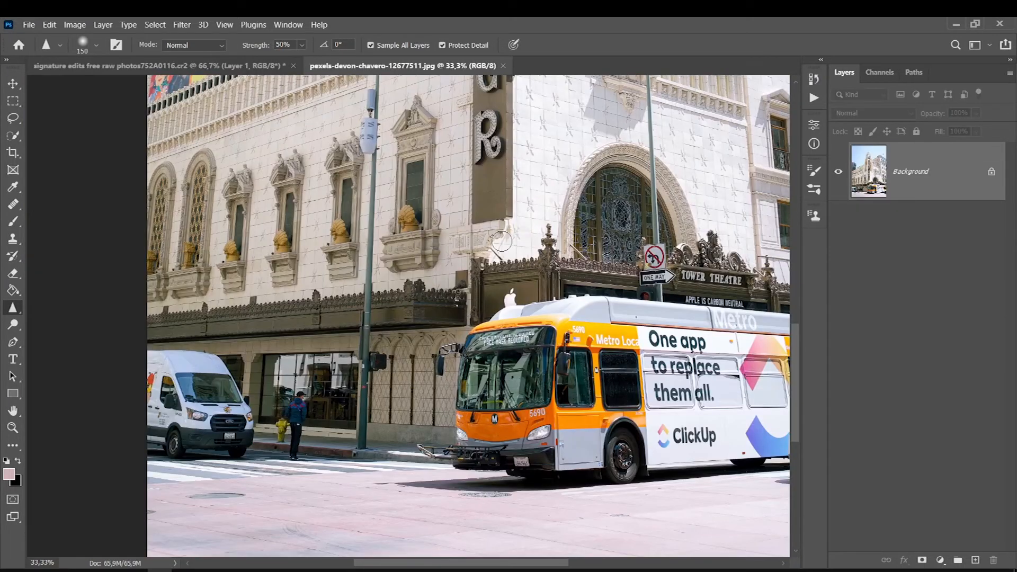
In the city bus photo, add an empty layer and sharpen the white van with a larger brush.
click(975, 560)
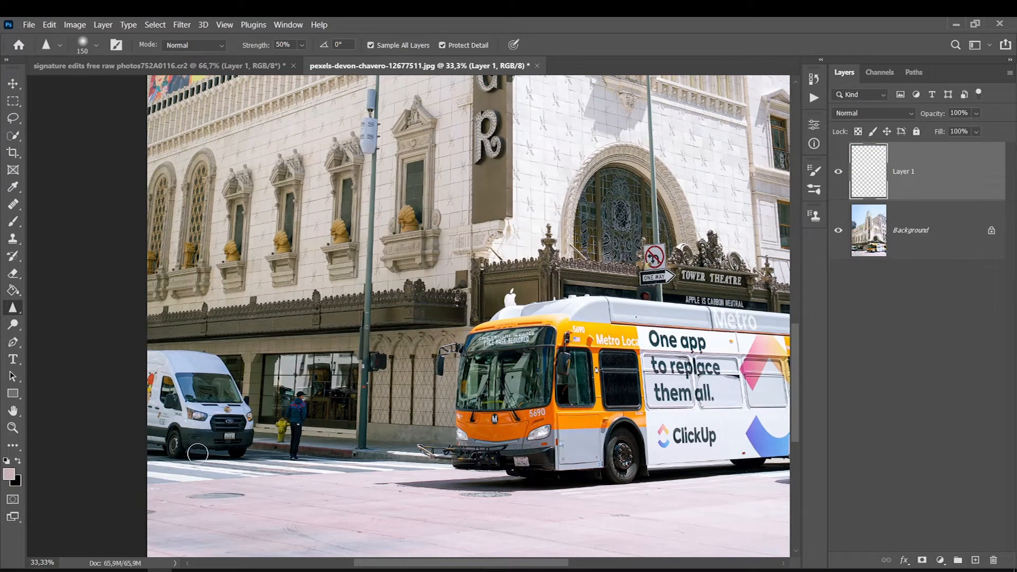
key(bracketright)
key(bracketright)
key(bracketright)
key(bracketleft)
mouse_move(211, 402)
mouse_down()
mouse_move(223, 398)
mouse_move(178, 446)
mouse_move(177, 415)
mouse_move(174, 424)
mouse_move(205, 391)
mouse_up()
Sharpen the ornate ledge along the building and the pedestrian beside the van at 50% strength.
drag(456, 295, 419, 291)
mouse_move(299, 309)
mouse_down()
mouse_move(323, 310)
mouse_move(285, 307)
mouse_up()
key(bracketleft)
mouse_move(304, 402)
mouse_down()
mouse_move(295, 441)
mouse_move(307, 428)
mouse_move(304, 435)
mouse_up()
key(bracketright)
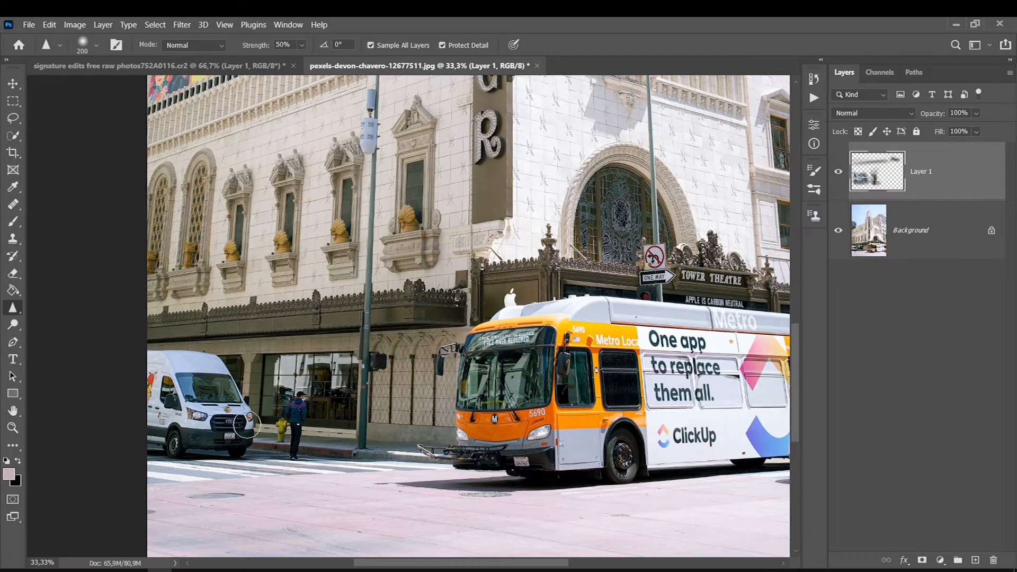
Compare the bus photo with its sharpening layer hidden and shown, and close the photo without saving.
click(839, 174)
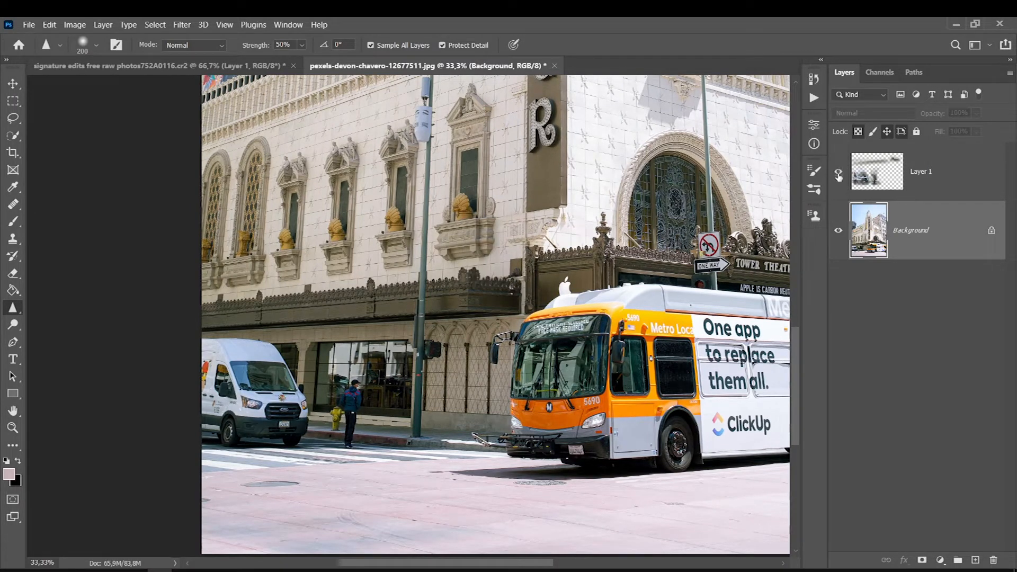
click(839, 173)
click(554, 66)
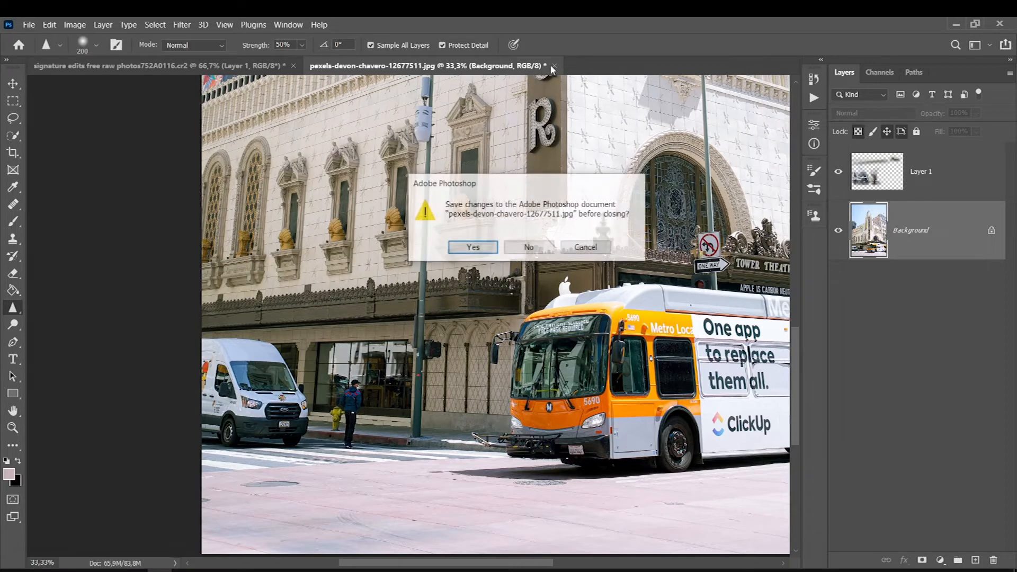
click(531, 247)
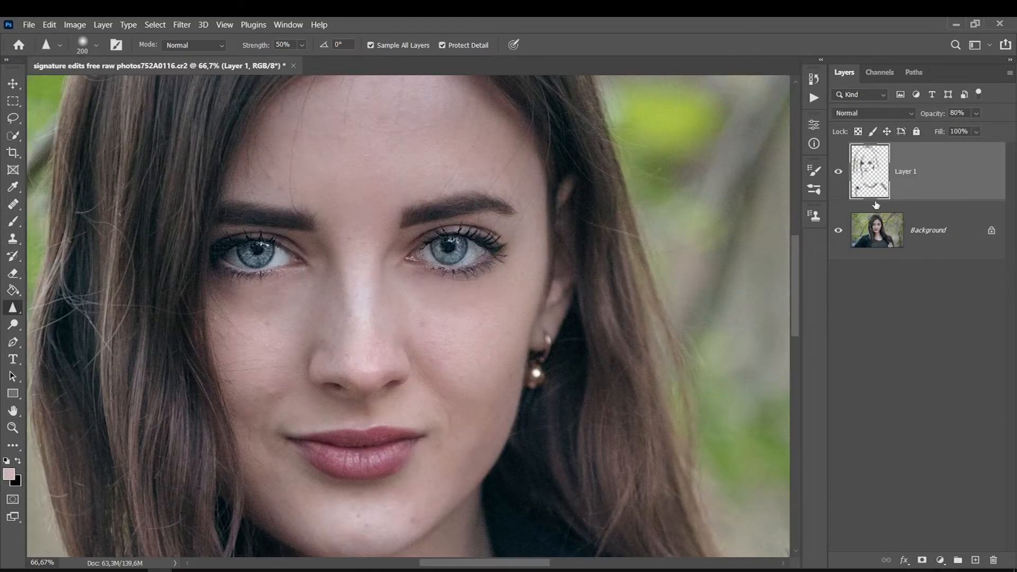
Merge the portrait's sharpening layer down into the Background and duplicate the merged Background.
key(ctrl+0)
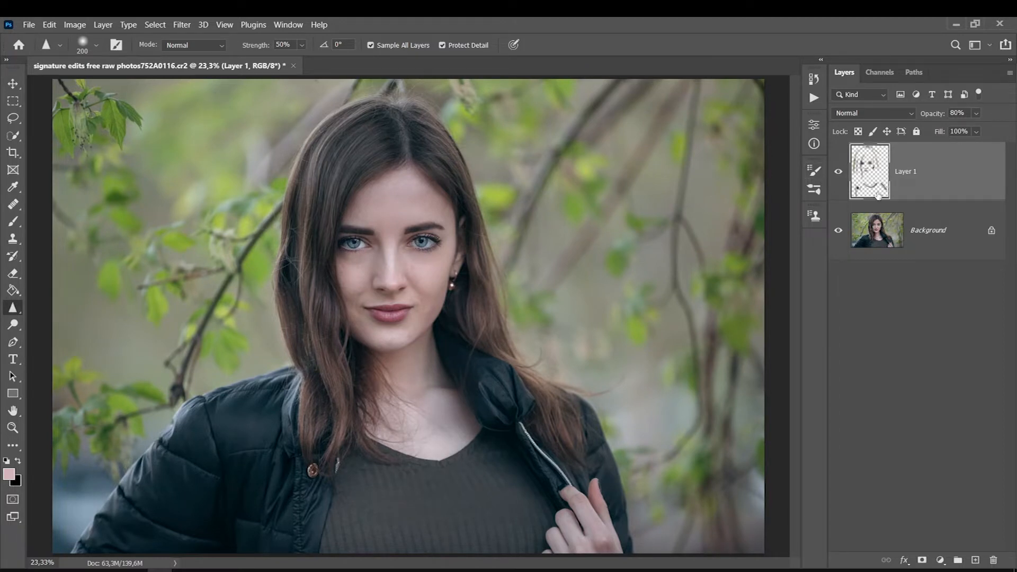
key(ctrl+e)
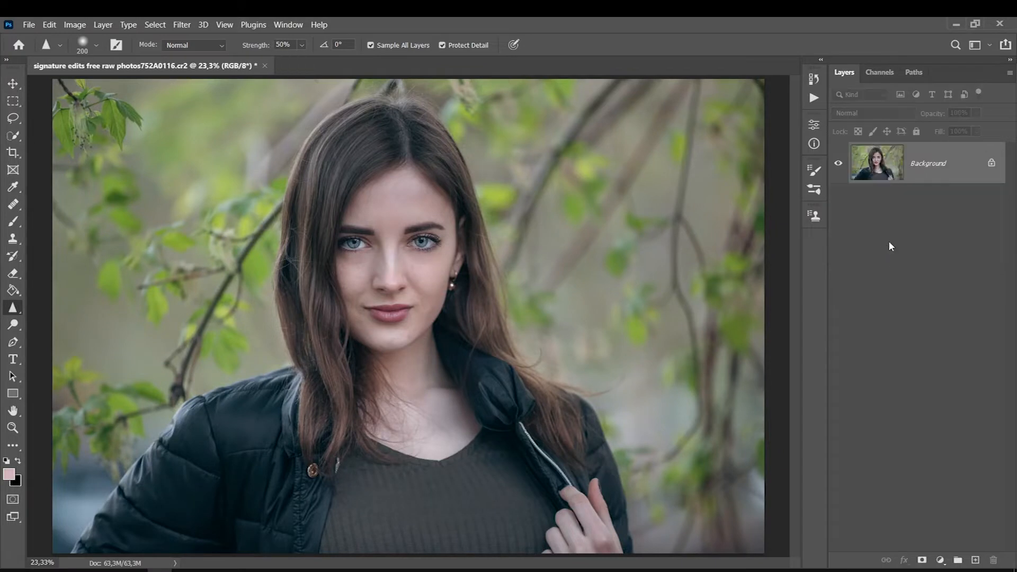
key(ctrl+j)
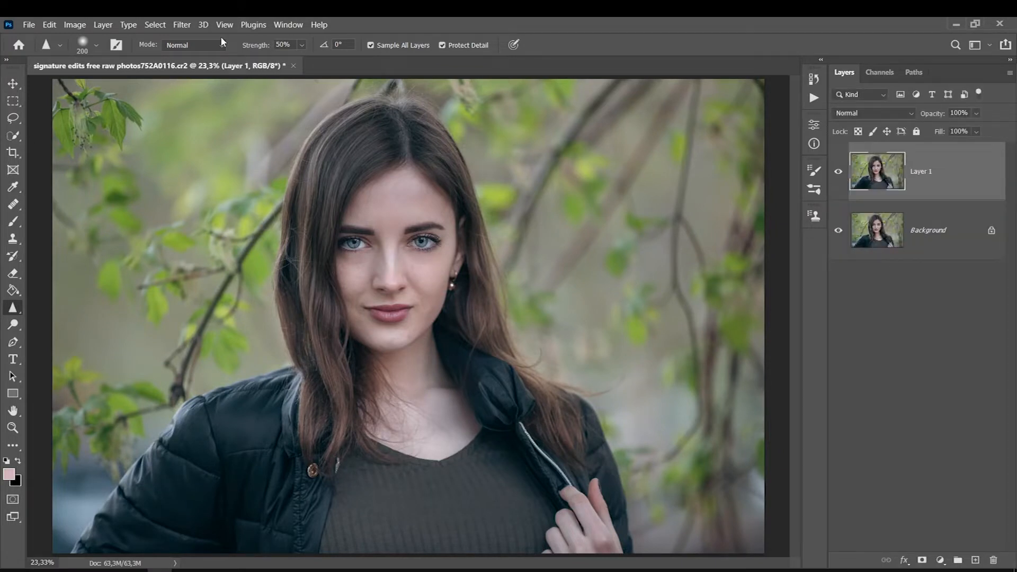
Apply the High Pass filter with a reduced radius to the duplicated portrait layer.
click(186, 25)
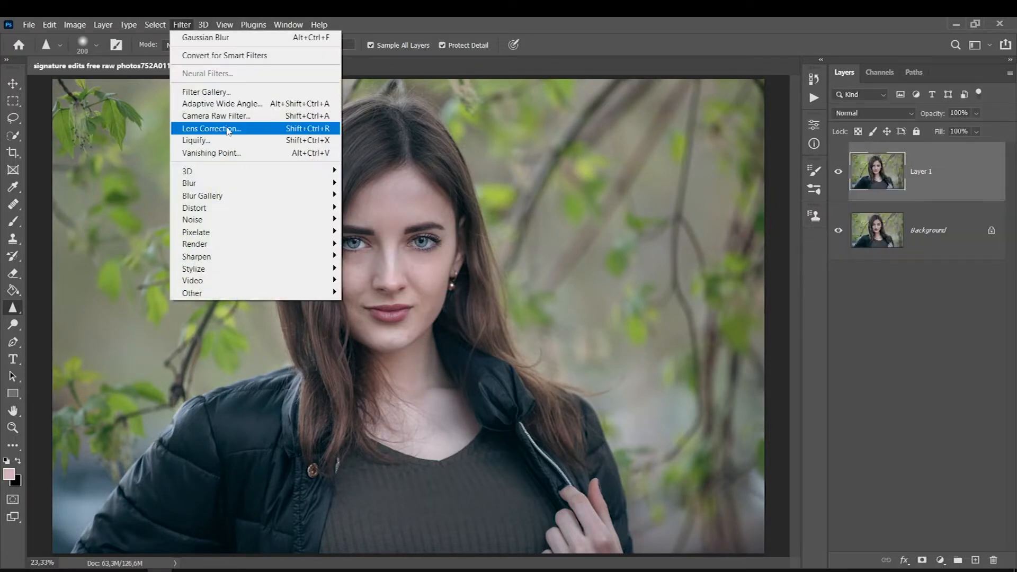
mouse_move(211, 296)
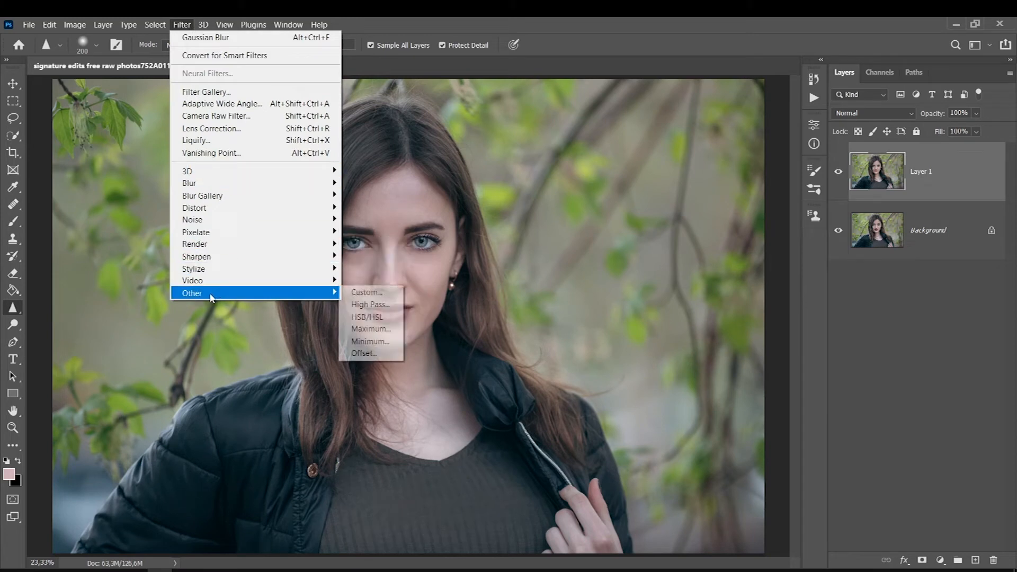
click(360, 305)
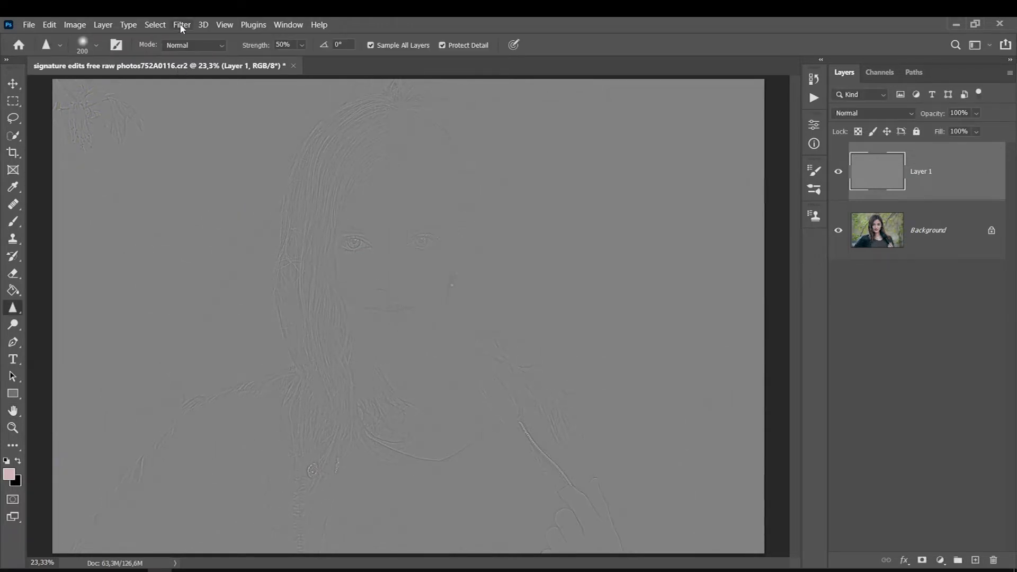
Apply Unsharp Mask to the High Pass layer with an amount of 100% and a radius of 4 pixels.
click(180, 26)
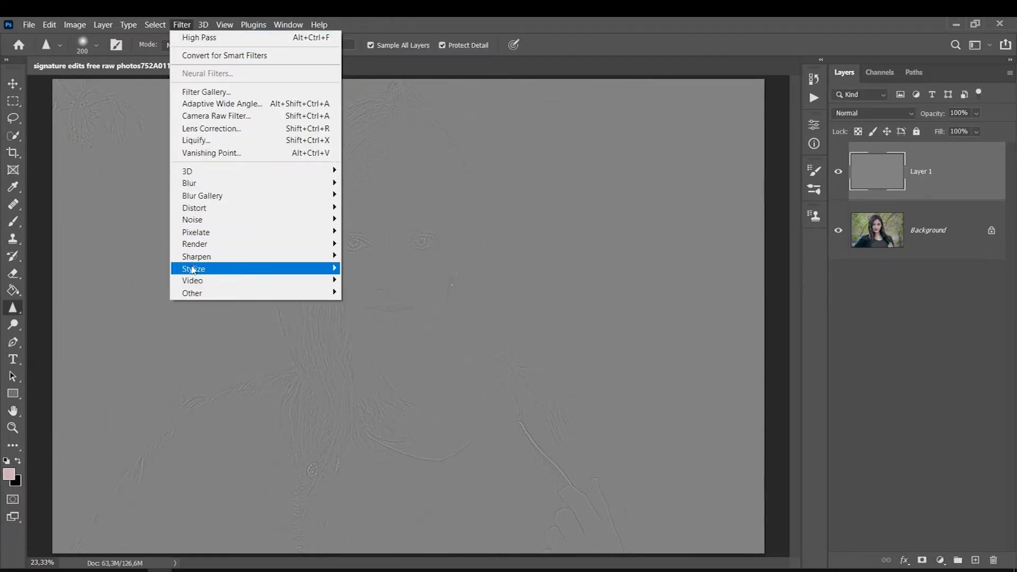
mouse_move(195, 260)
click(354, 316)
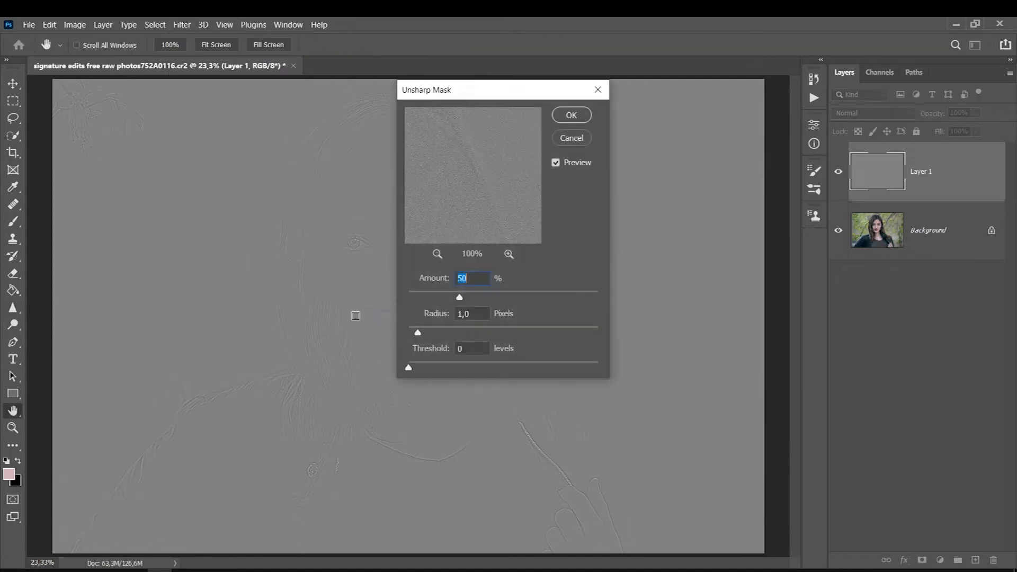
click(435, 314)
text(4100)
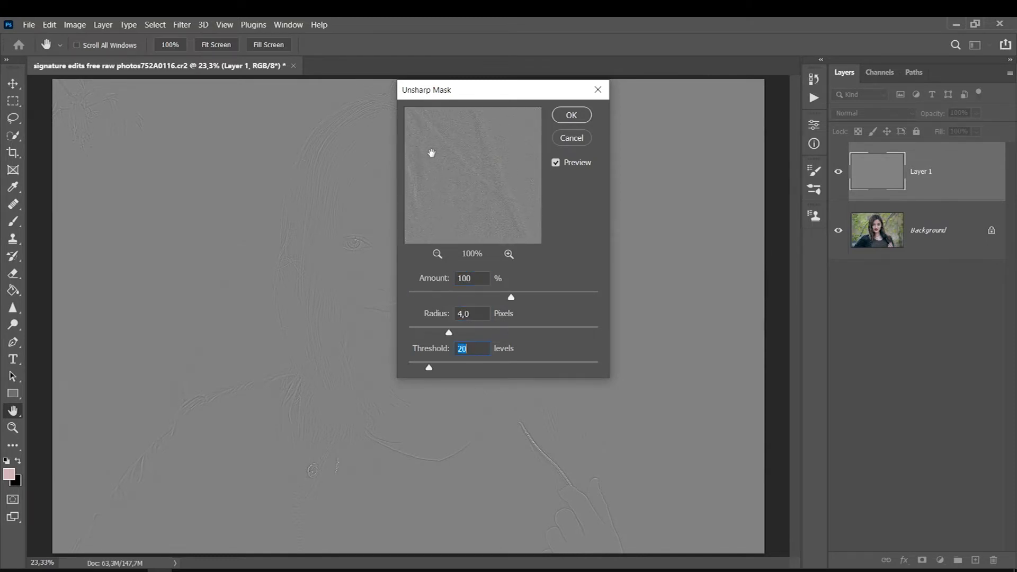
mouse_move(432, 152)
mouse_down()
mouse_move(448, 314)
mouse_move(471, 226)
mouse_move(439, 154)
mouse_up()
click(570, 115)
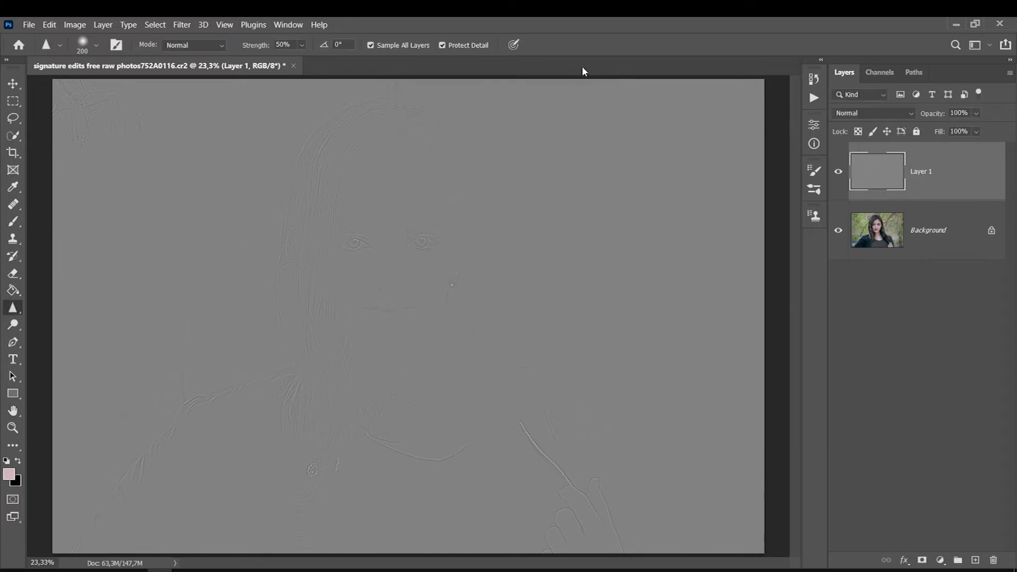
Set the High Pass layer's blend mode to Soft Light and compare the portrait with the layer hidden and shown.
click(849, 114)
click(846, 286)
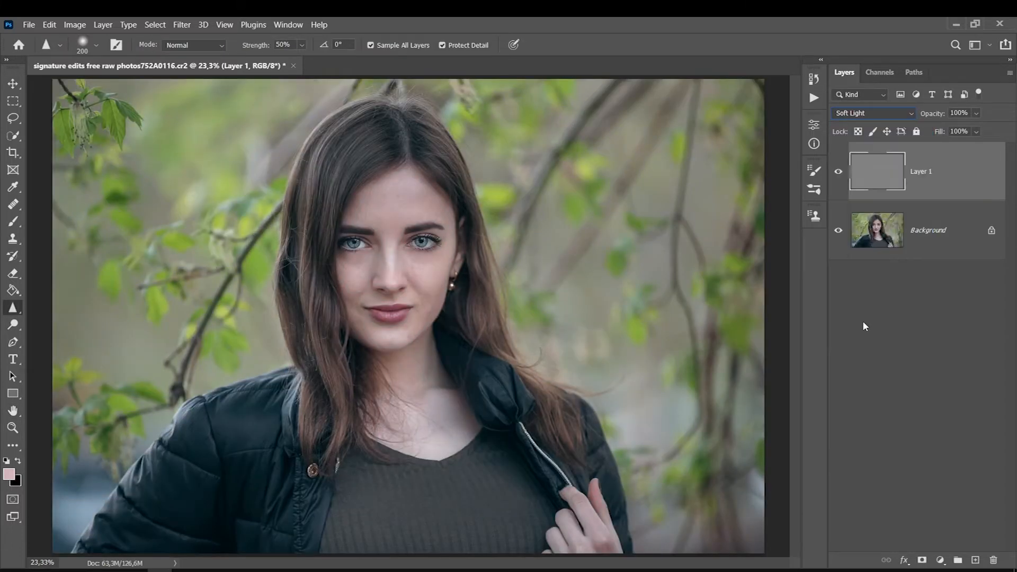
click(843, 171)
click(842, 171)
scroll(394, 202, up, 3)
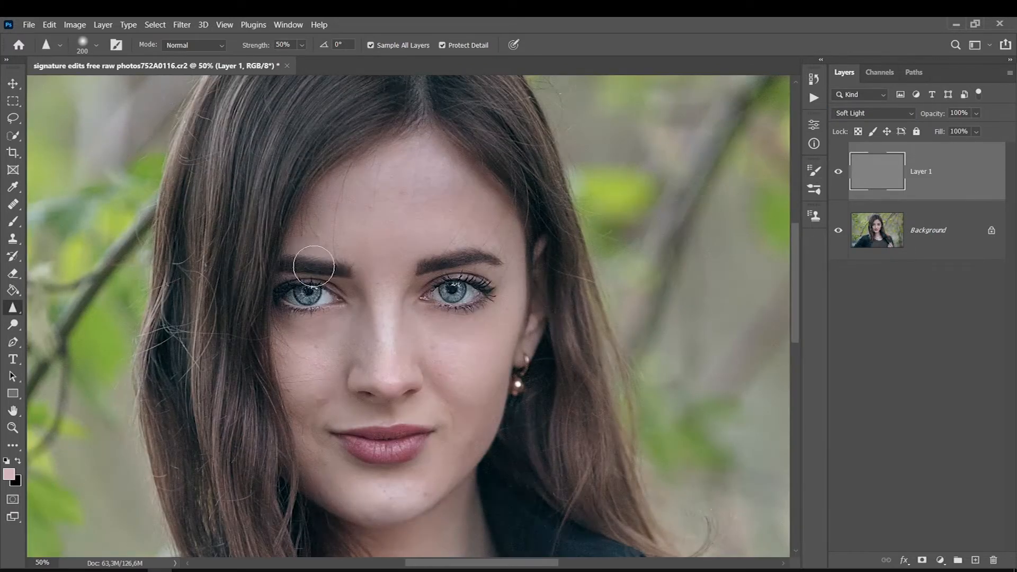
key(ctrl+0)
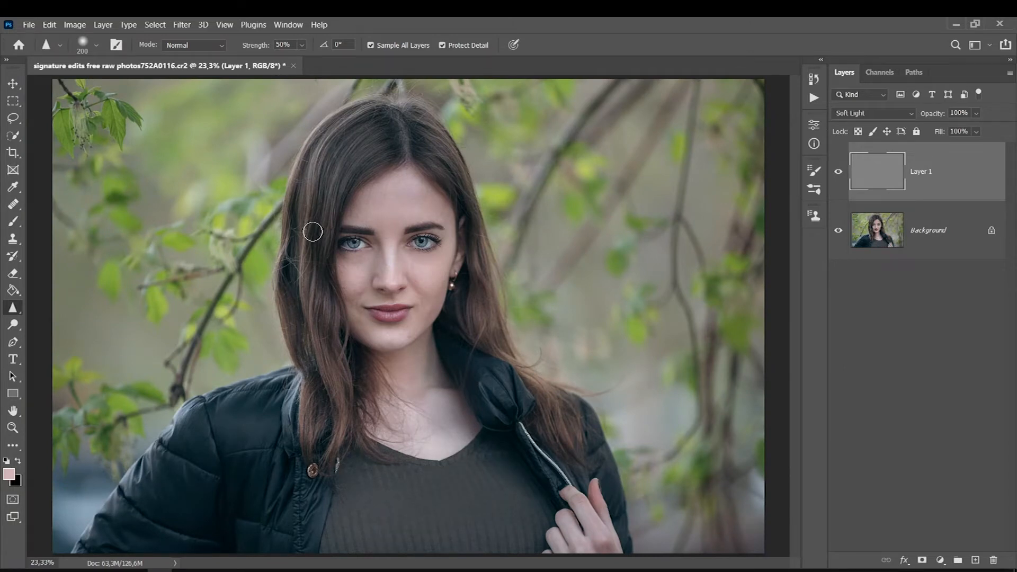
Delete the High Pass layer and apply the Camera Raw Filter to the Background with raised Noise Reduction and slight Sharpening.
key(Delete)
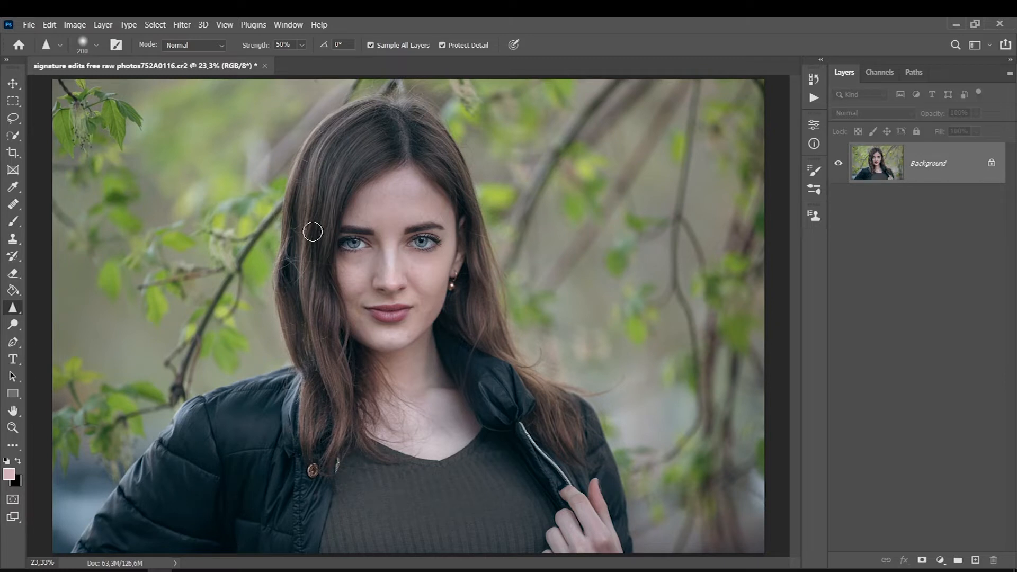
click(180, 25)
click(195, 116)
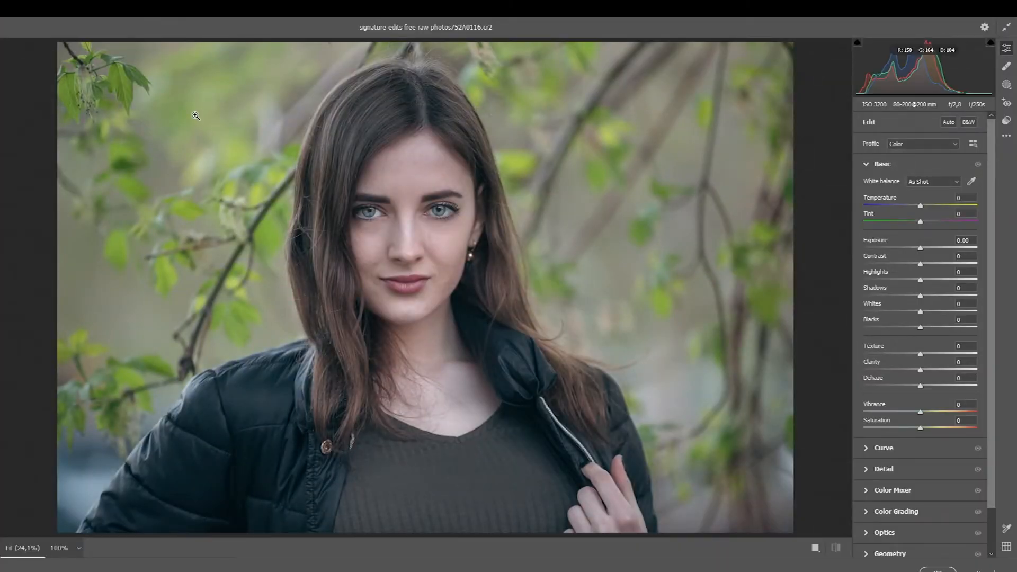
scroll(991, 233, down, 2)
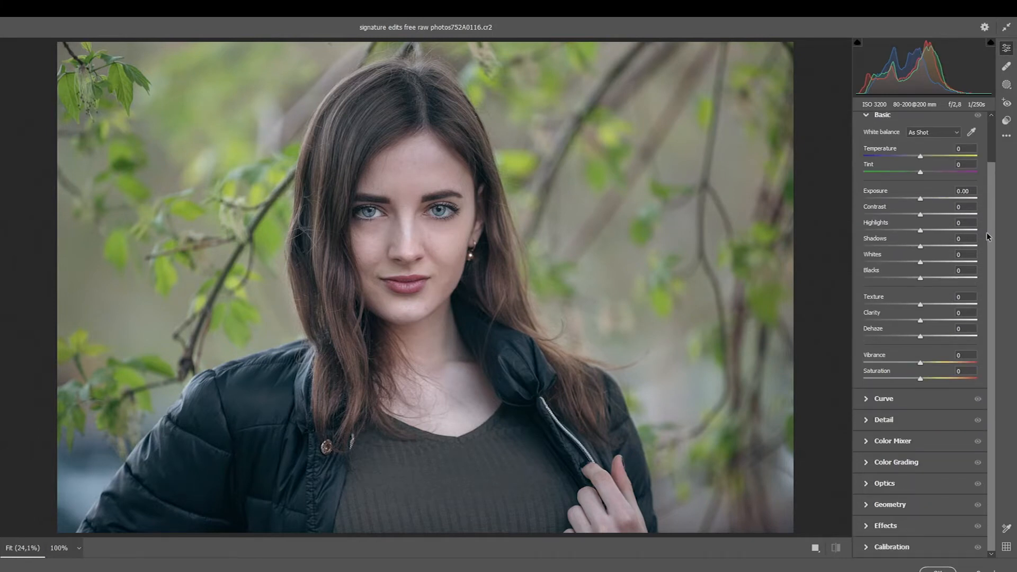
click(860, 427)
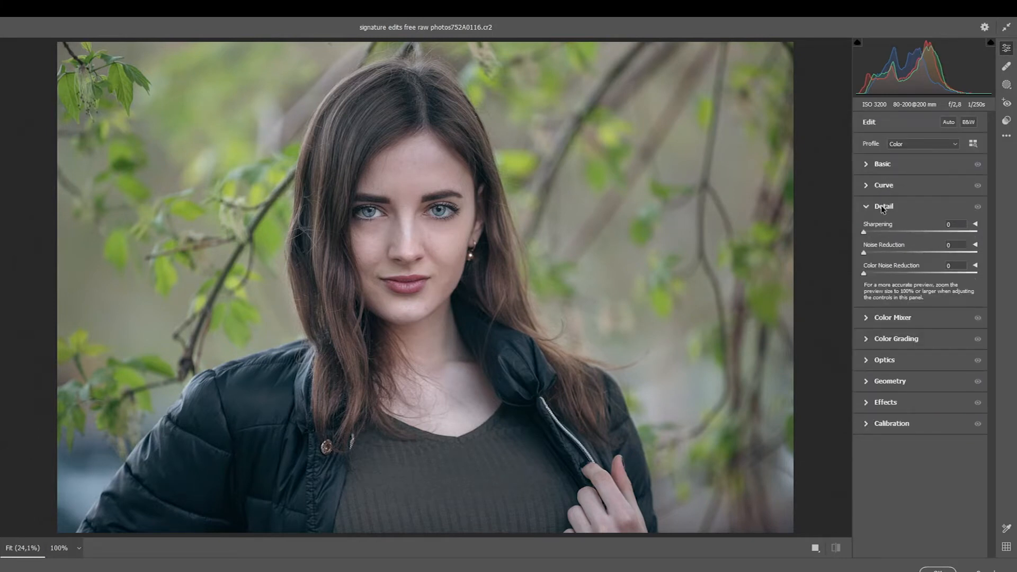
drag(865, 252, 888, 253)
click(417, 215)
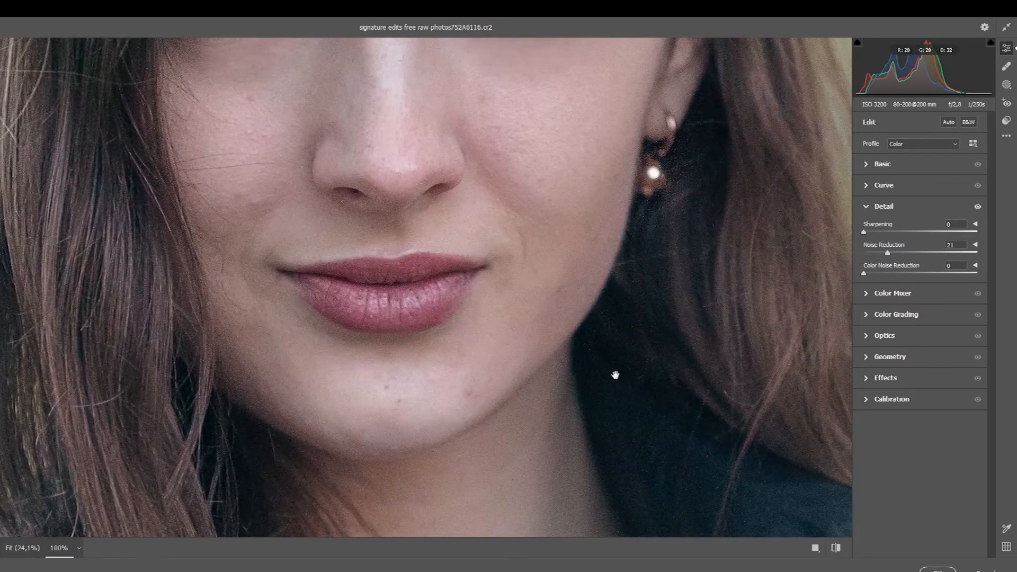
drag(888, 253, 928, 253)
drag(876, 231, 882, 232)
click(933, 566)
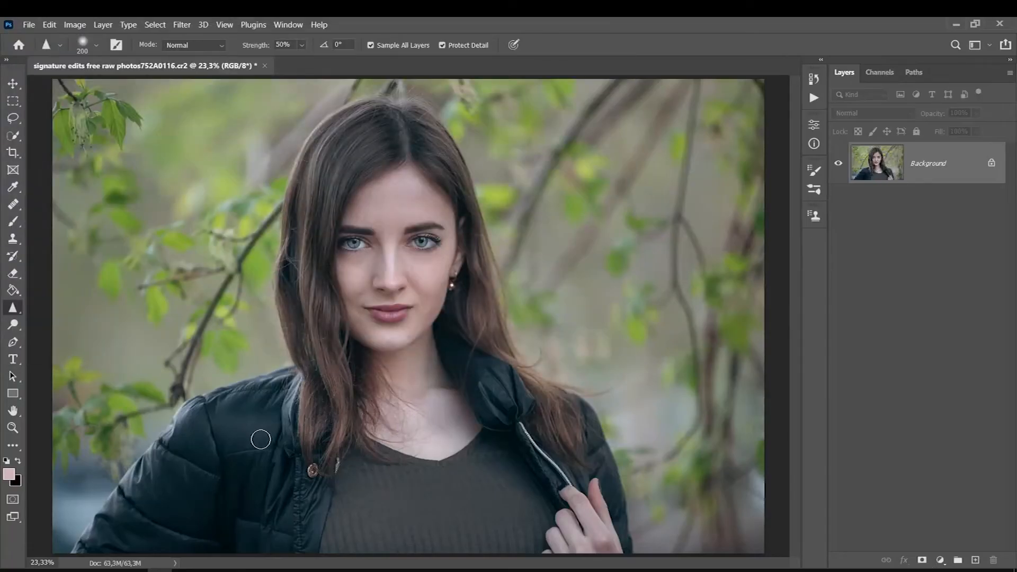
Duplicate the Background and copy the woman from the duplicate to her own layer with the Object Selection tool.
key(l)
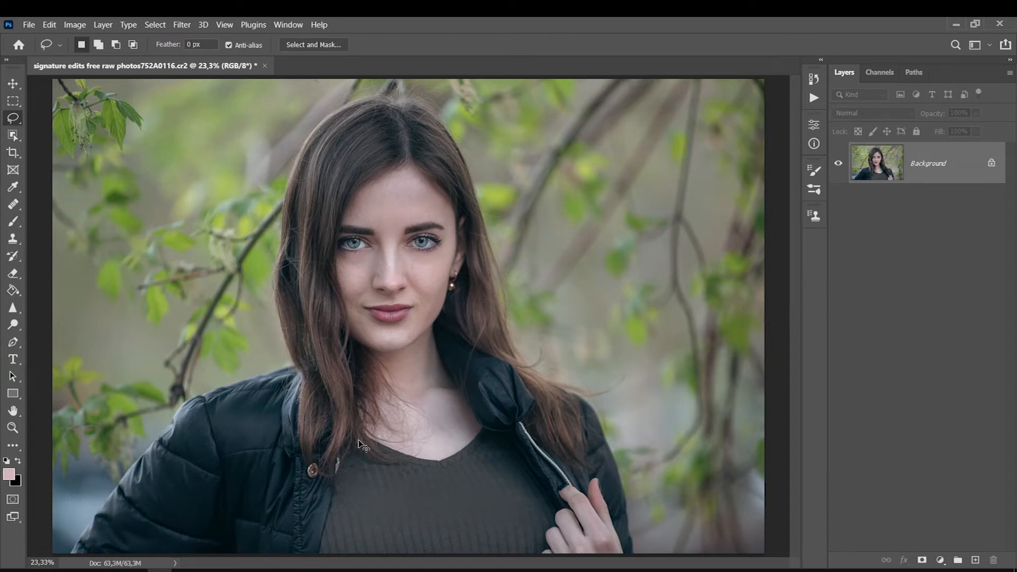
key(ctrl+j)
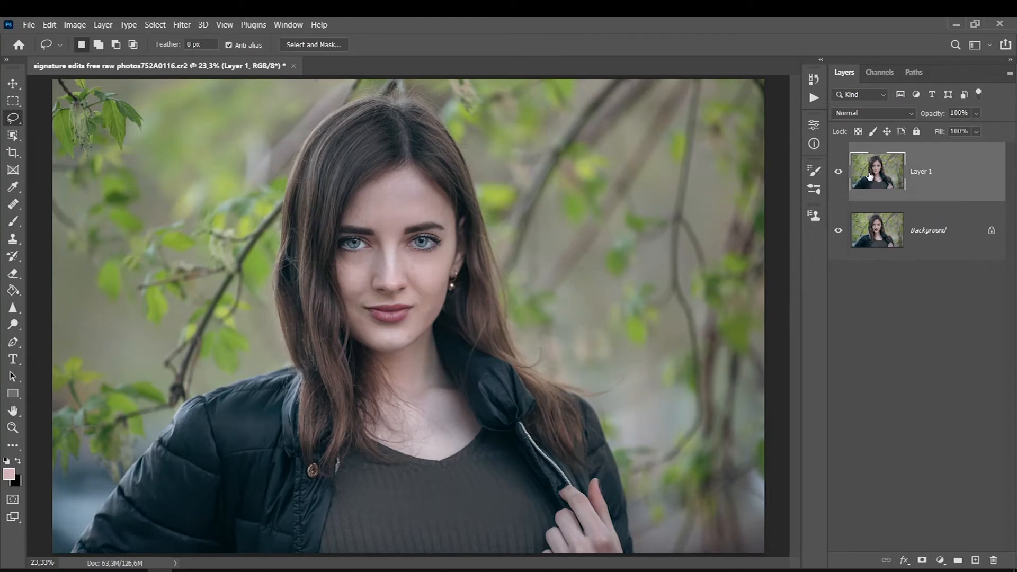
click(14, 136)
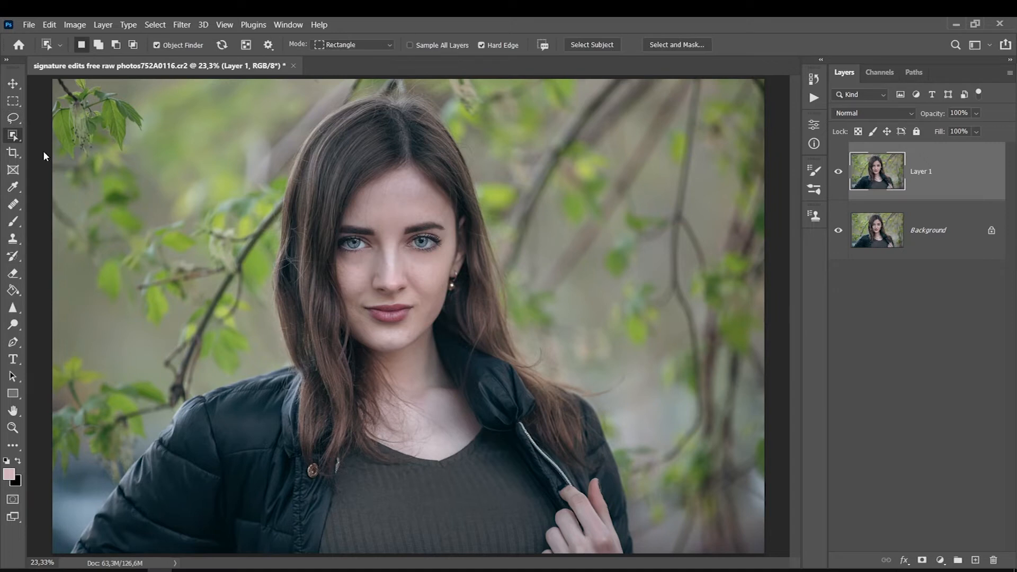
key(shift+w)
right_click(16, 138)
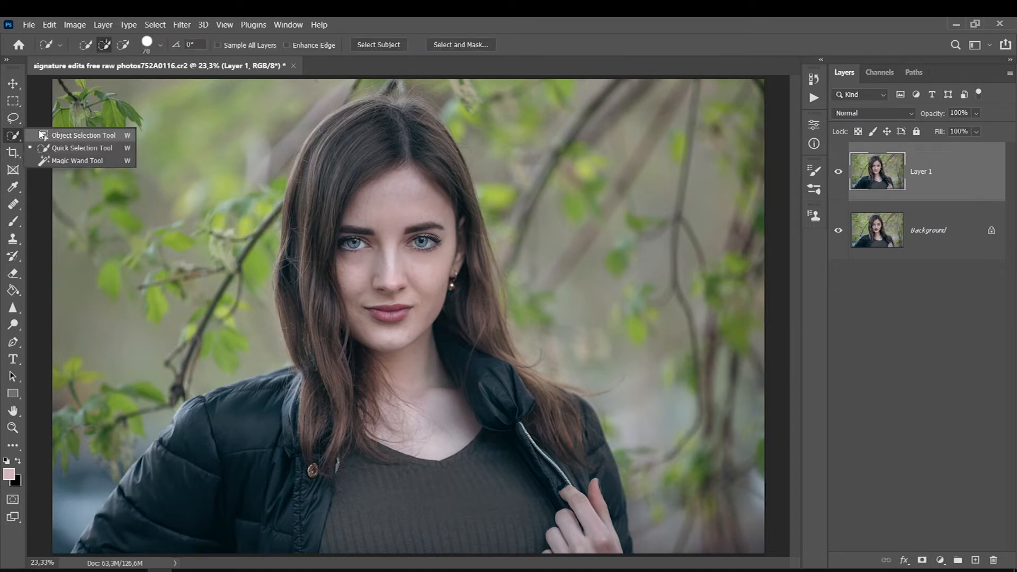
click(43, 136)
drag(737, 89, 44, 565)
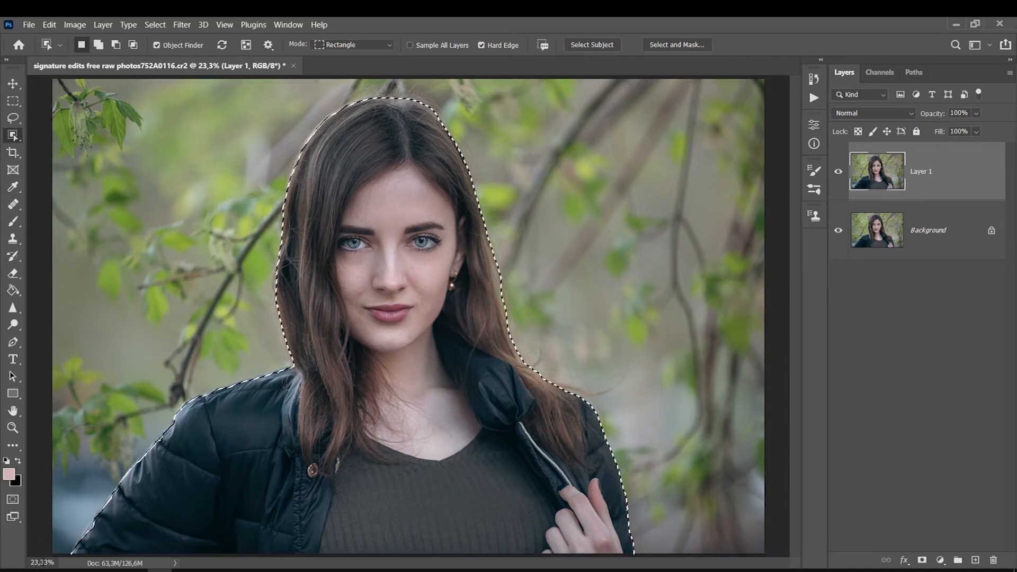
key(ctrl+j)
mouse_move(839, 231)
mouse_down()
mouse_move(850, 315)
mouse_move(844, 236)
mouse_up()
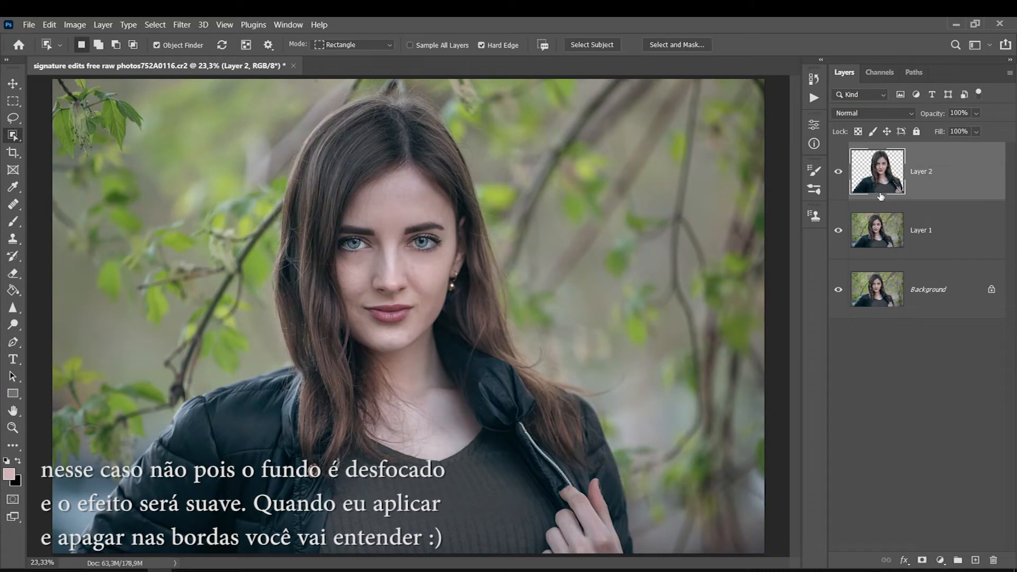
Outline the woman loosely with the Lasso on Layer 1 and fill the area with Content-Aware Fill on a new layer.
click(853, 233)
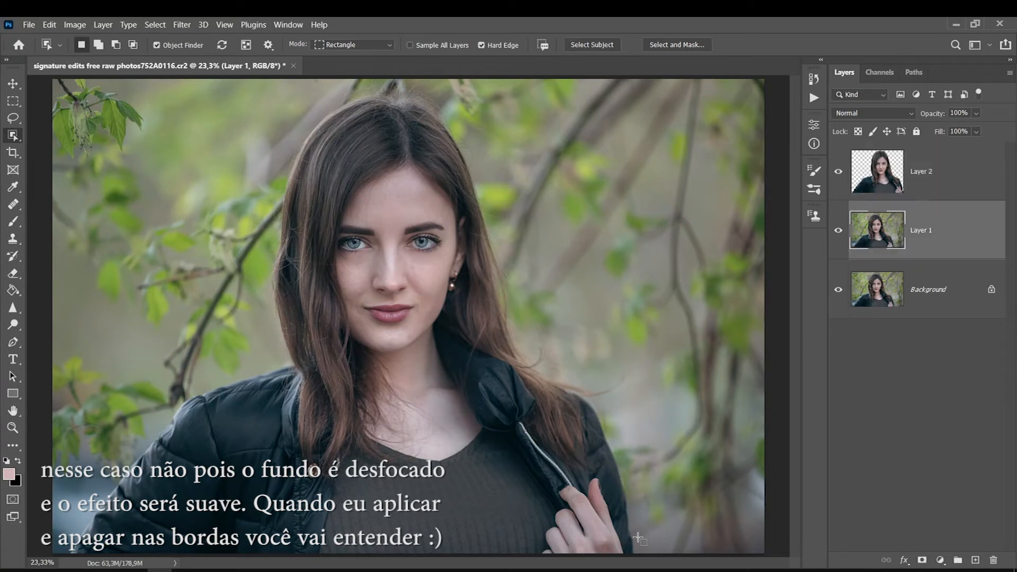
key(l)
mouse_move(639, 562)
mouse_down()
mouse_move(611, 430)
mouse_move(580, 386)
mouse_move(549, 370)
mouse_move(544, 349)
mouse_move(534, 355)
mouse_move(514, 340)
mouse_move(511, 294)
mouse_up()
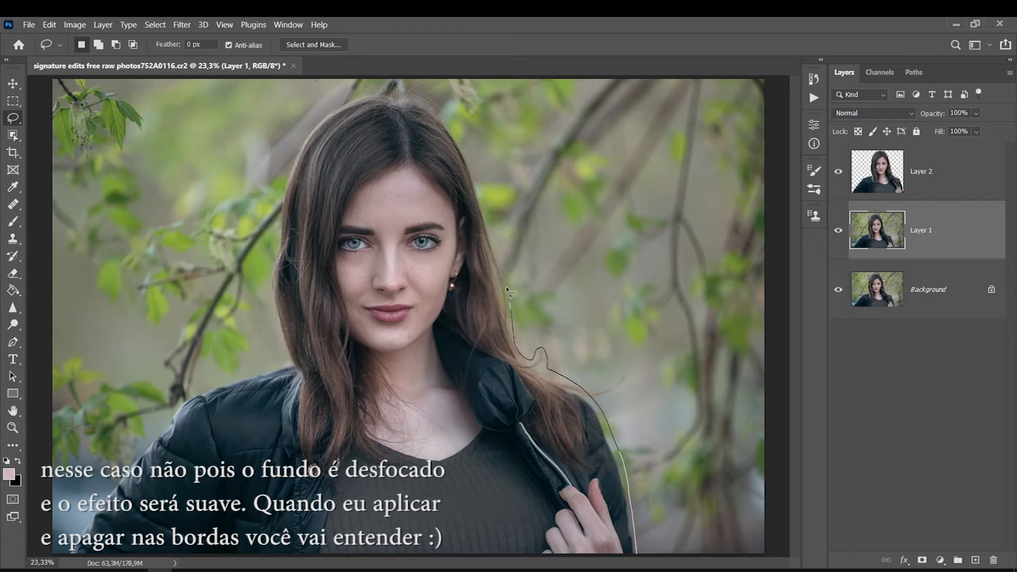
click(49, 24)
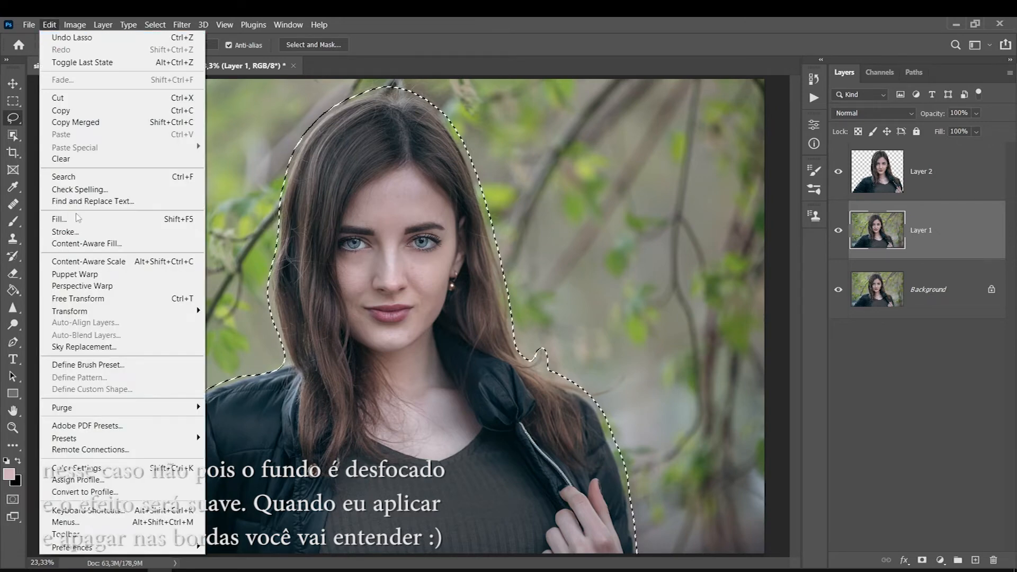
click(87, 243)
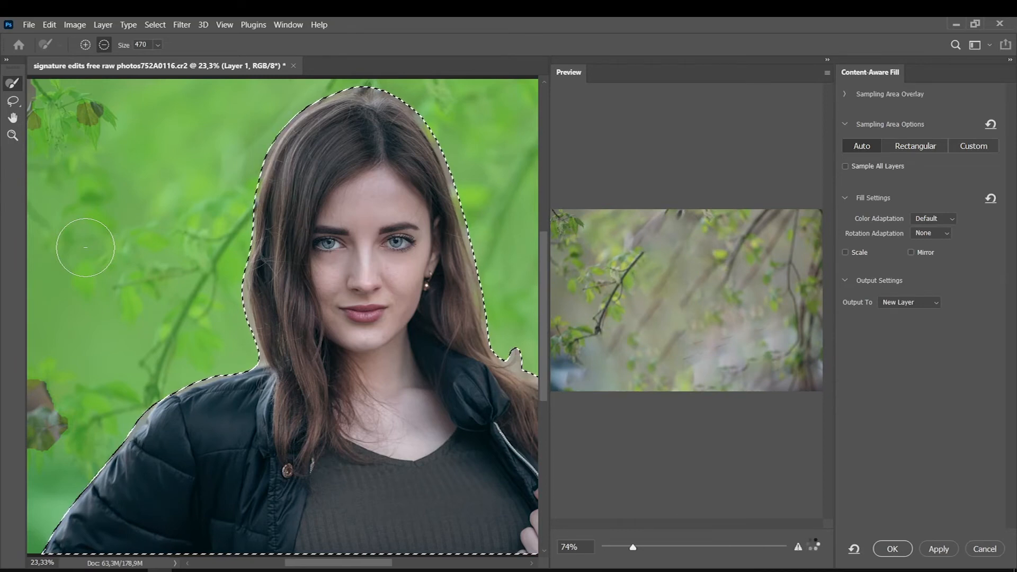
click(892, 550)
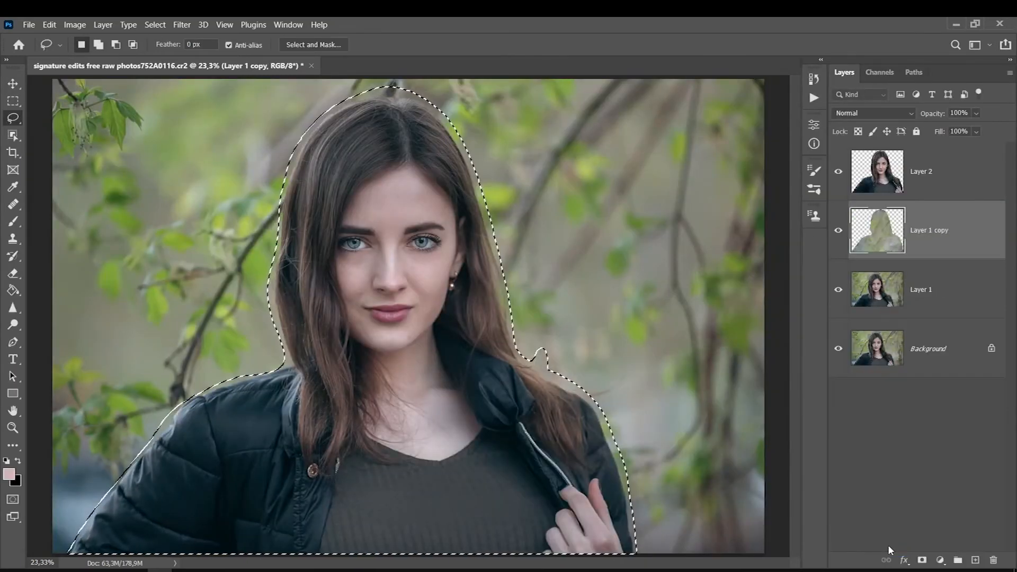
Check the filled backdrop with the woman's cutout hidden and shown, and merge the fill layer down into Layer 1.
click(839, 171)
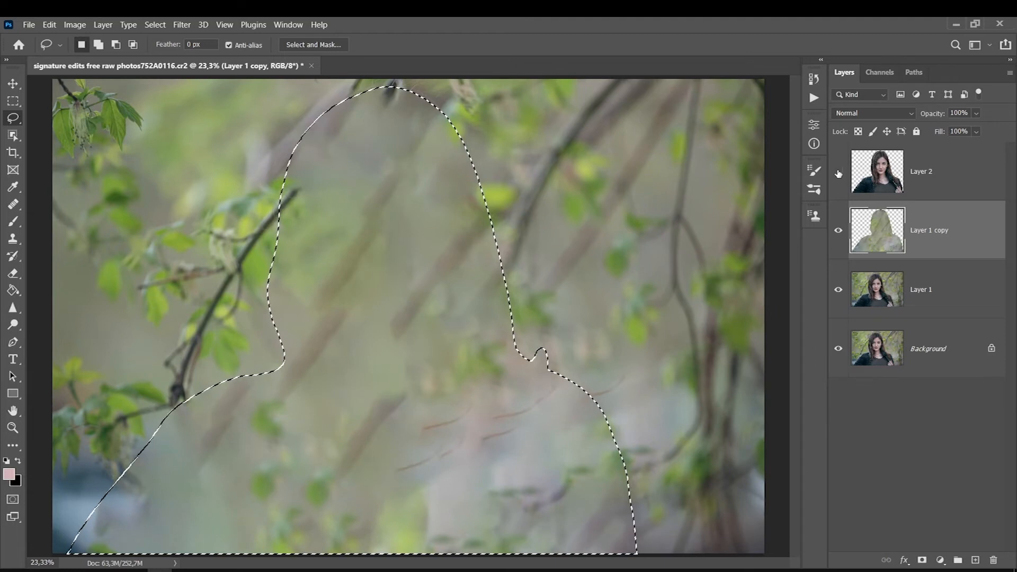
click(839, 171)
click(839, 171)
click(839, 171)
key(ctrl+e)
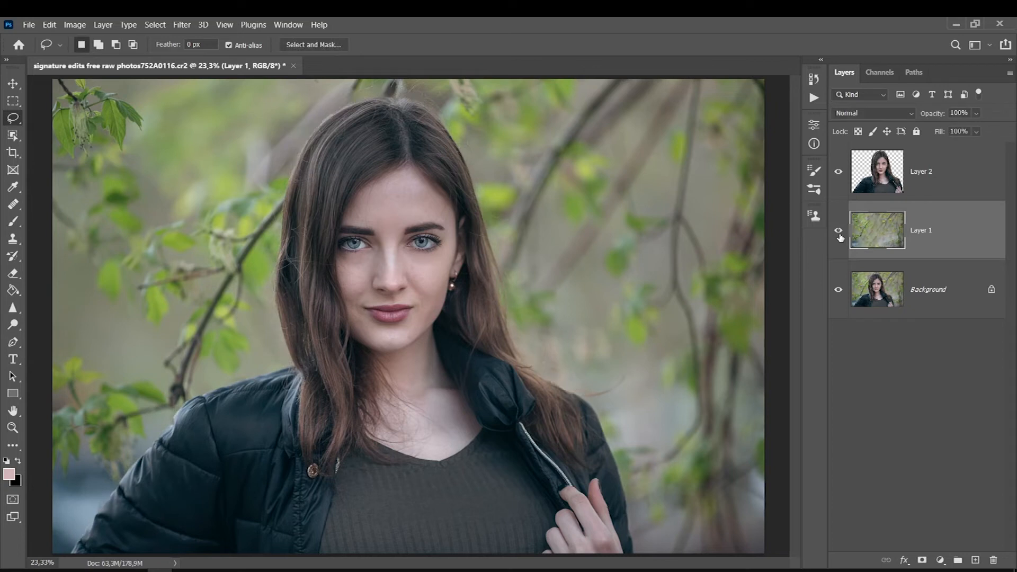
Start a Field Blur on Layer 1 with pins on the face, the leaves and the opposite branches, setting the branch pin to 41 px.
click(178, 24)
mouse_move(193, 186)
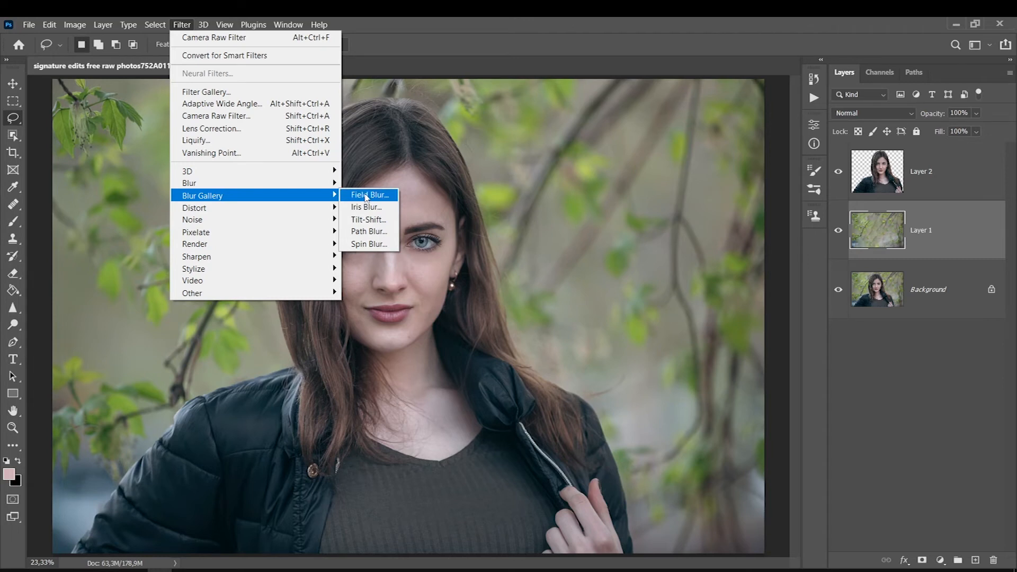
click(366, 197)
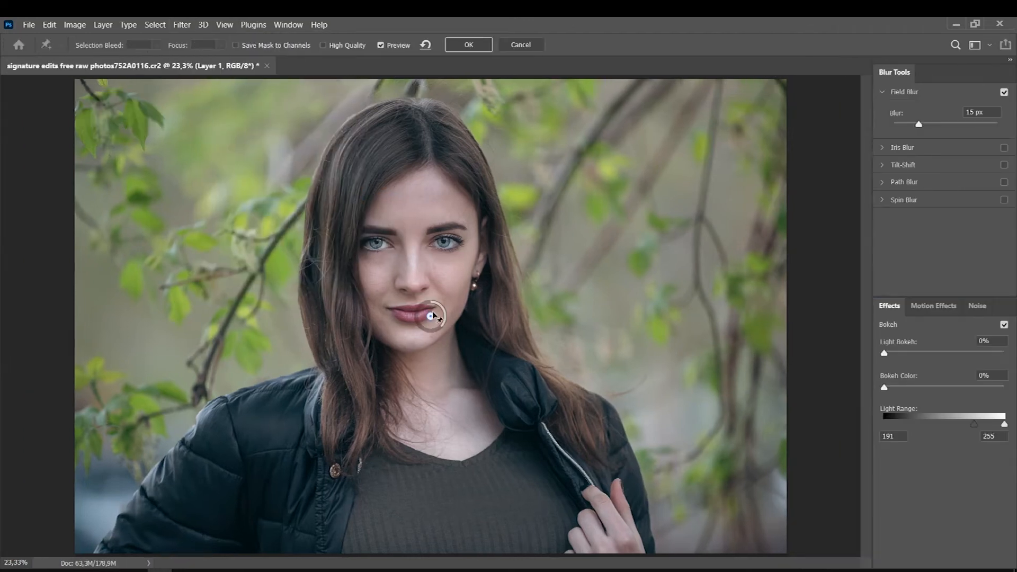
drag(437, 332, 439, 334)
click(130, 174)
mouse_move(140, 185)
mouse_down()
mouse_move(119, 181)
mouse_move(130, 189)
mouse_up()
drag(130, 174, 144, 263)
click(694, 300)
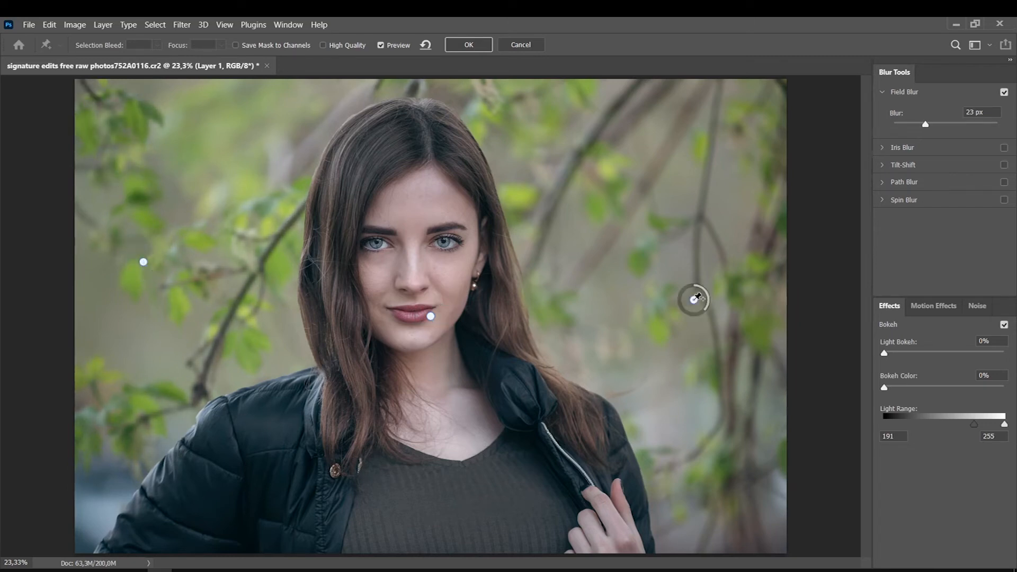
drag(702, 313, 685, 312)
drag(694, 300, 680, 264)
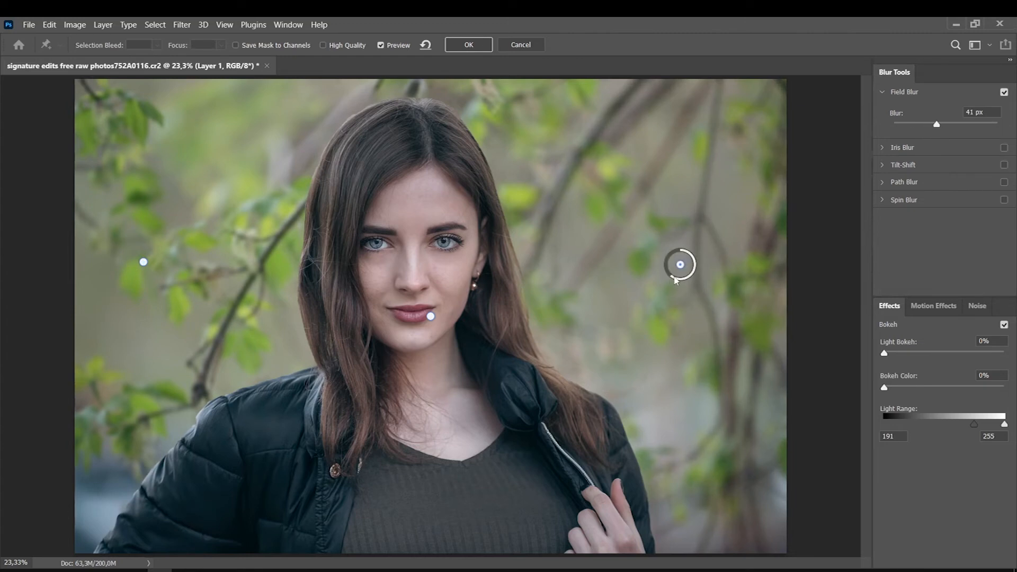
Fine-tune the blur of the leaf and face pins and apply the Field Blur.
click(143, 262)
drag(141, 268, 141, 276)
click(431, 317)
drag(443, 321, 444, 325)
click(466, 47)
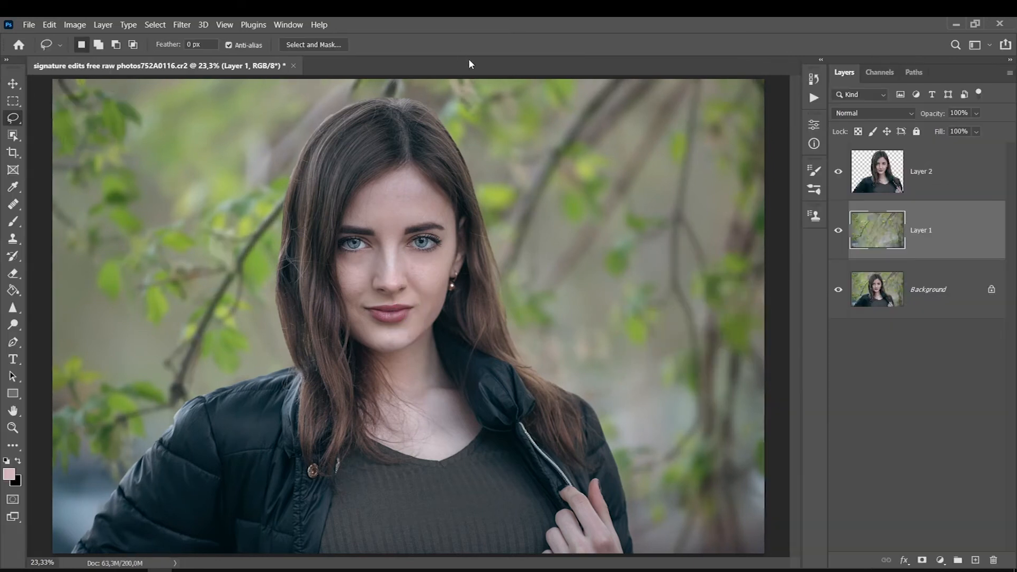
Compare the original Background with the blurred composite by toggling layer visibility.
alt+click(838, 291)
alt+click(838, 291)
alt+click(838, 291)
alt+click(839, 292)
alt+click(839, 292)
alt+click(839, 291)
alt+click(838, 291)
alt+click(838, 292)
alt+click(838, 291)
alt+click(838, 291)
Erase the blurred Layer 1 along the woman's outline from the zipper-side shoulder up to her head with an enlarged soft eraser.
key(e)
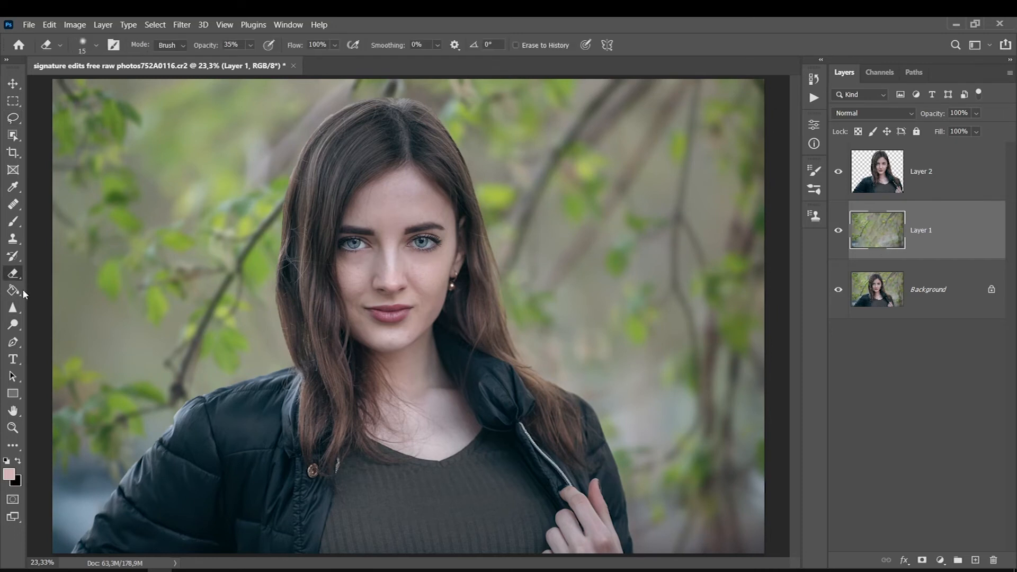
key(bracketright)
key(bracketright)
key(bracketright)
key(bracketright)
key(bracketright)
key(bracketright)
key(bracketright)
key(bracketright)
key(bracketright)
key(bracketright)
key(bracketright)
key(bracketright)
key(bracketright)
key(bracketright)
key(bracketright)
key(bracketright)
key(bracketright)
key(bracketleft)
mouse_move(535, 376)
mouse_down()
mouse_move(571, 392)
mouse_move(505, 334)
mouse_move(591, 407)
mouse_move(568, 380)
mouse_move(618, 443)
mouse_move(513, 318)
mouse_move(427, 128)
mouse_up()
Erase the blurred Layer 1 along the opposite side of her hair from the crown to the shoulder with a 500 px eraser.
key(bracketleft)
key(bracketleft)
key(bracketleft)
key(bracketleft)
key(bracketleft)
key(bracketleft)
key(bracketleft)
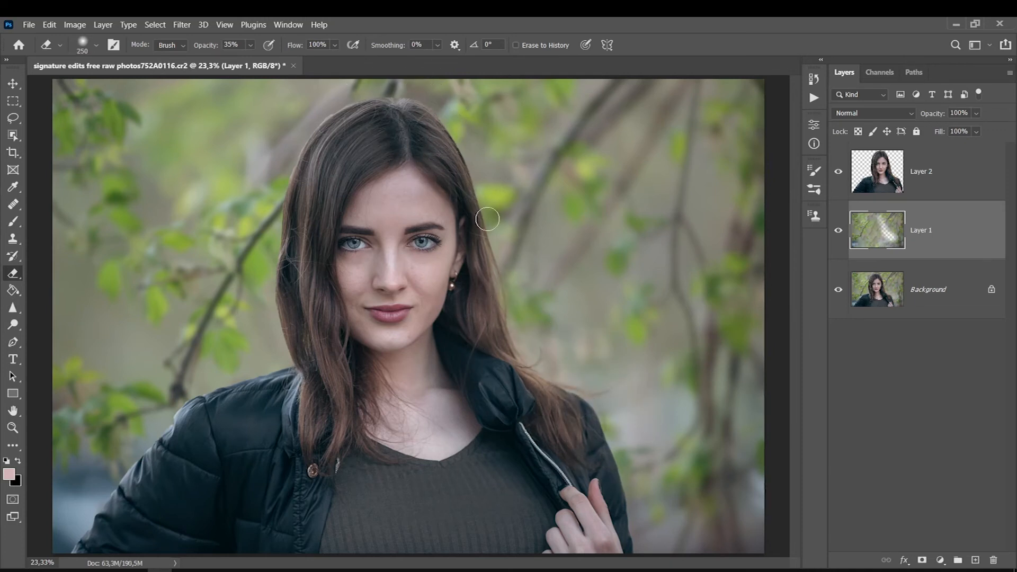
key(bracketright)
key(bracketright)
key(bracketright)
key(bracketright)
key(bracketleft)
mouse_move(370, 96)
mouse_down()
mouse_move(311, 141)
mouse_move(316, 157)
mouse_move(284, 234)
mouse_move(287, 400)
mouse_up()
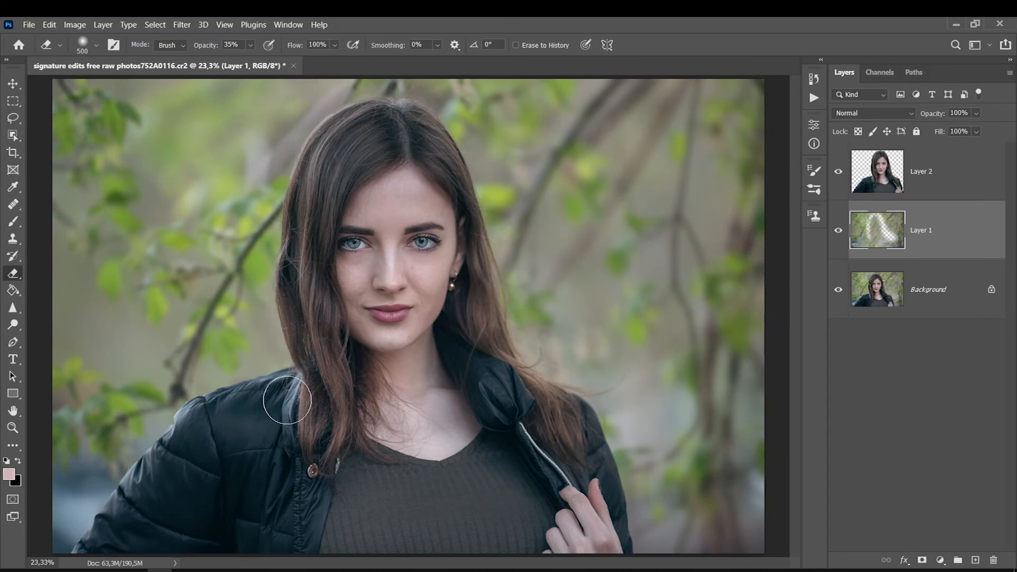
Erase the remaining blurred Layer 1 halo around the woman's hair and shoulders and merge the cutout Layer 2 into Layer 1.
mouse_move(349, 99)
mouse_down()
mouse_move(484, 265)
mouse_move(546, 363)
mouse_move(605, 398)
mouse_up()
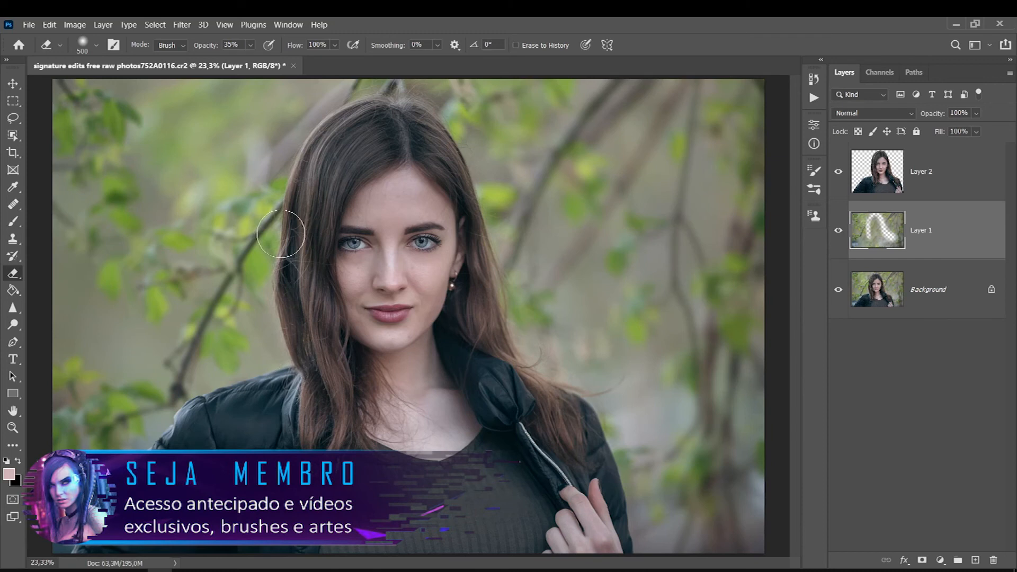
click(989, 182)
key(ctrl+e)
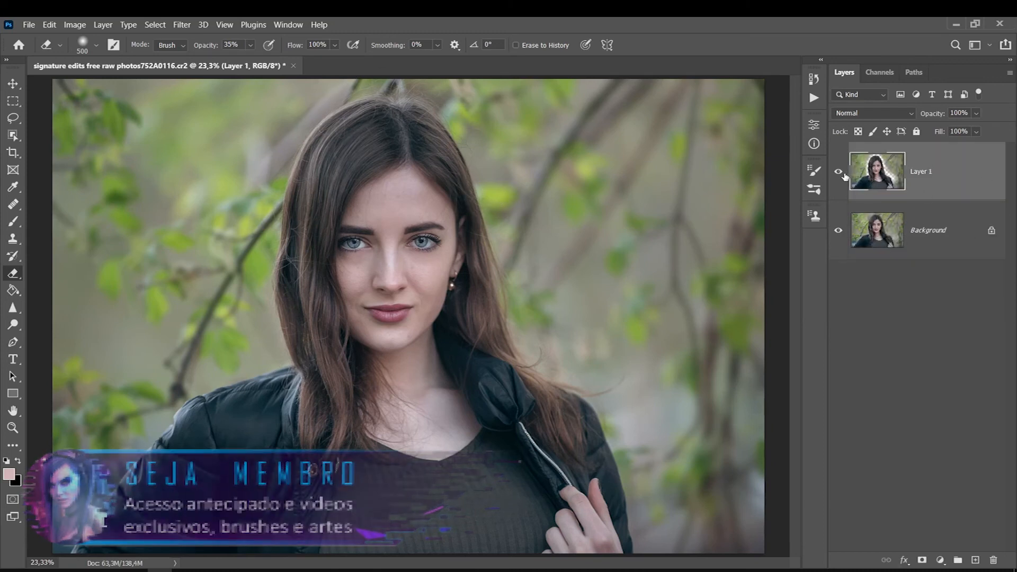
Duplicate the Background layer and merge the copy with Layer 1.
click(933, 234)
key(ctrl+j)
shift+click(890, 189)
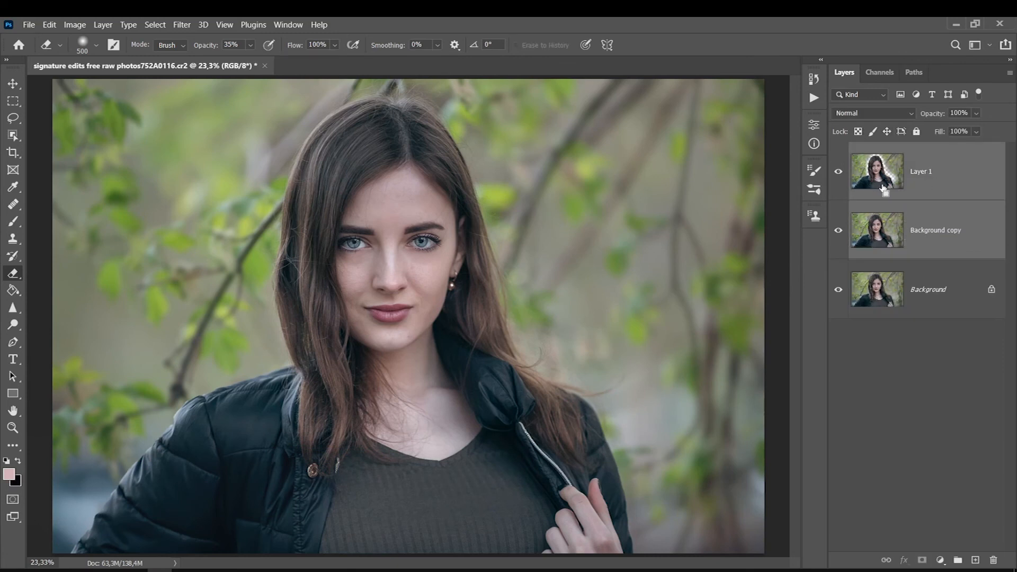
key(ctrl+e)
Compare the merged Layer 1 with the original Background by toggling the layer's visibility.
ctrl+click(523, 201)
click(836, 178)
click(836, 178)
click(837, 178)
click(838, 178)
click(837, 178)
click(838, 178)
key(ctrl+0)
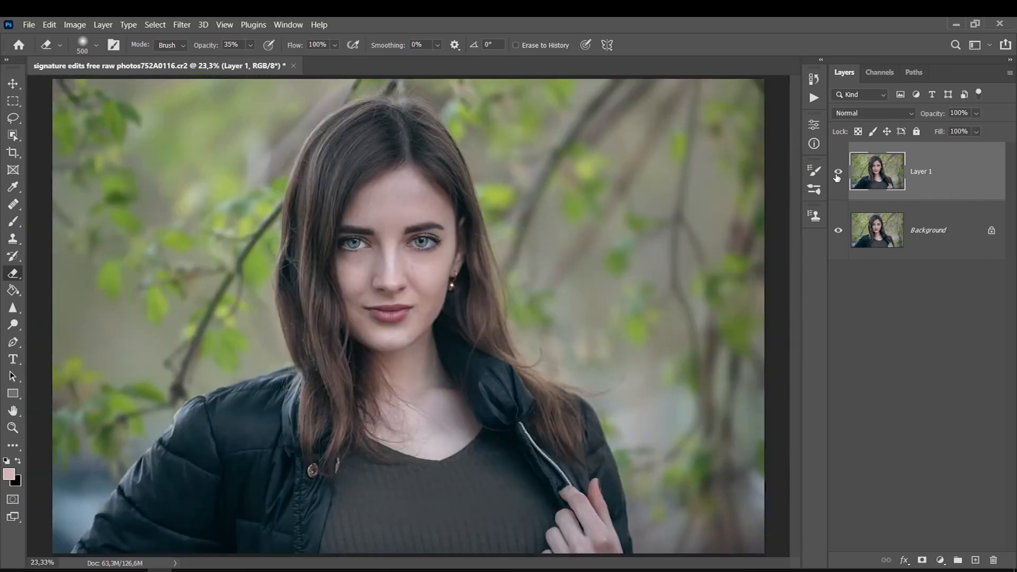
key(m)
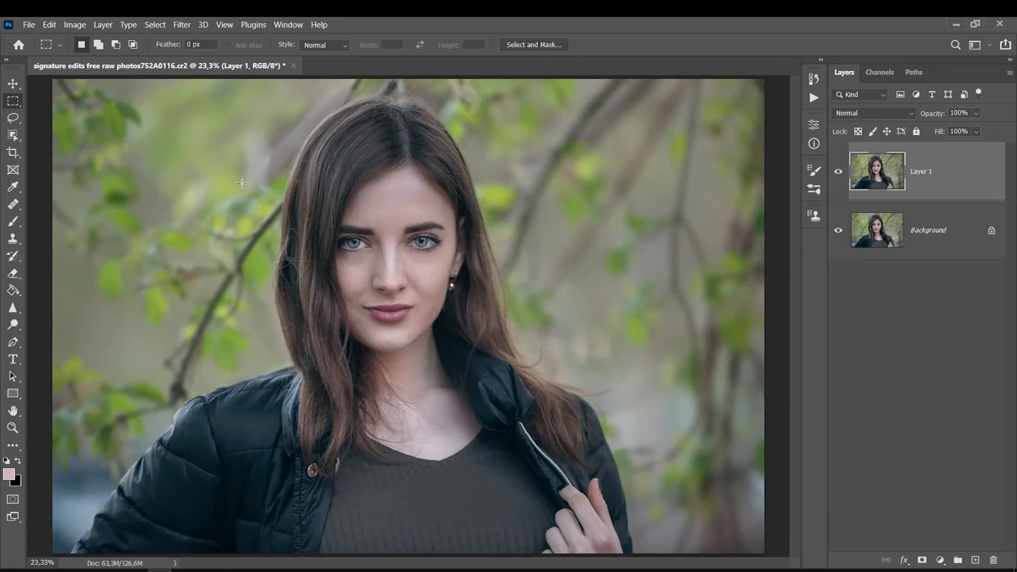
click(177, 27)
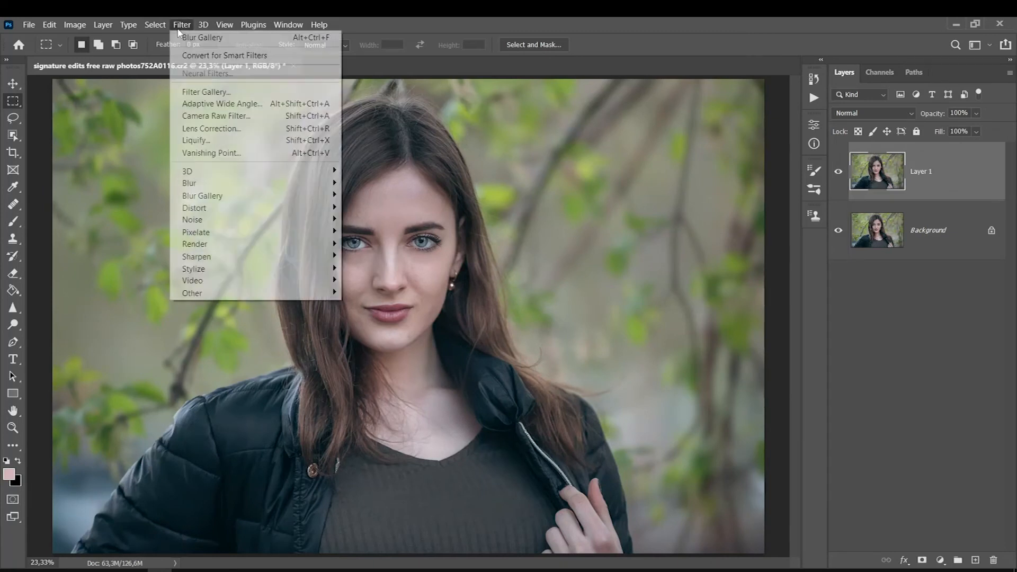
click(197, 120)
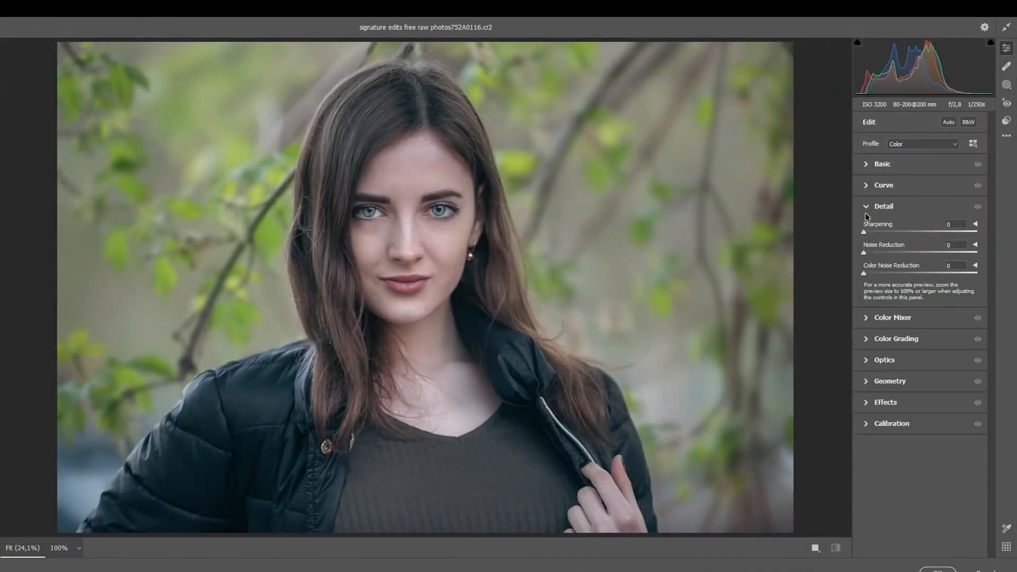
click(987, 570)
Apply the Camera Raw Filter to Layer 1 with an increased Sharpening amount in the Detail settings.
click(183, 25)
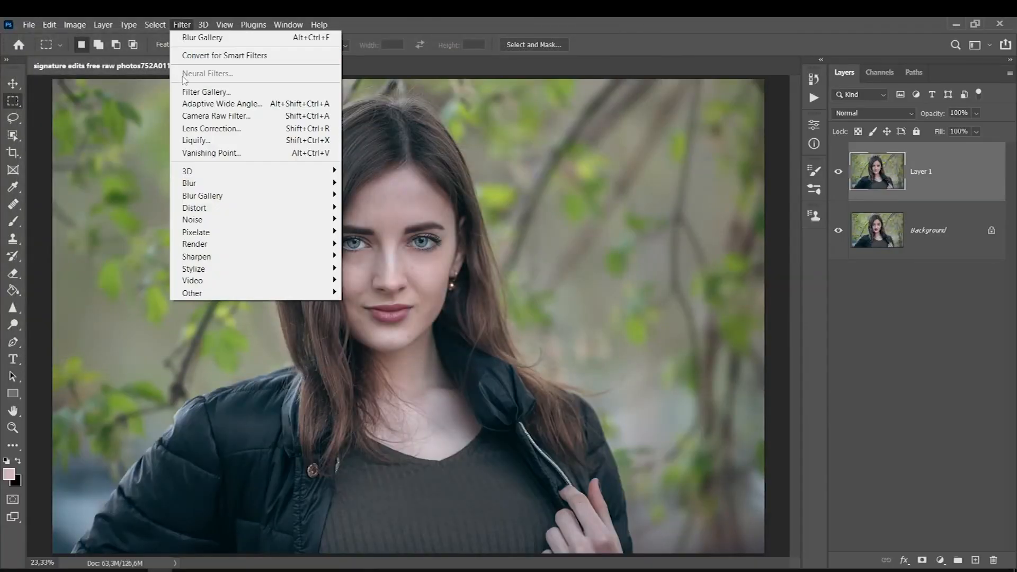
click(201, 115)
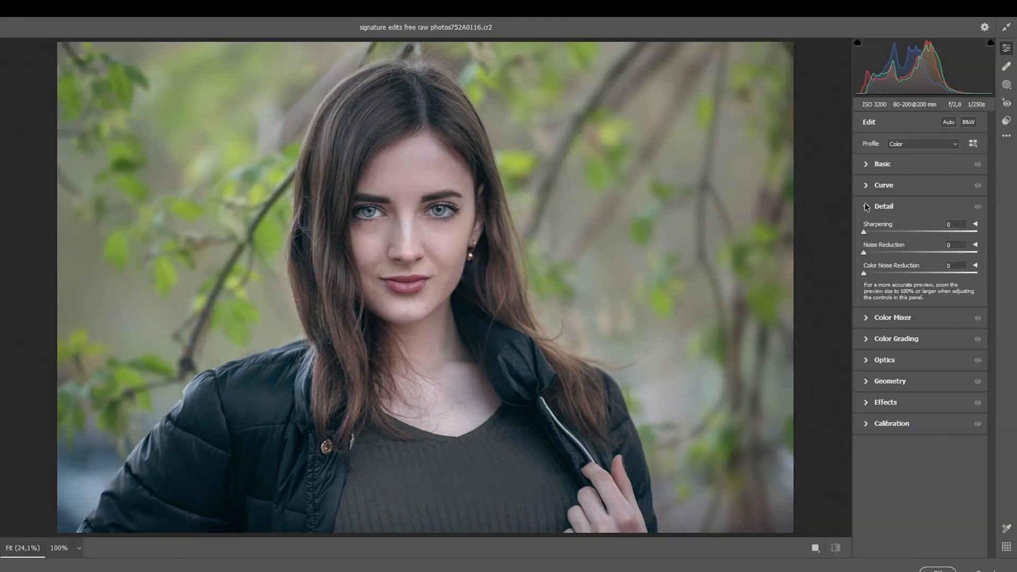
drag(868, 233, 880, 233)
drag(914, 232, 919, 232)
click(933, 570)
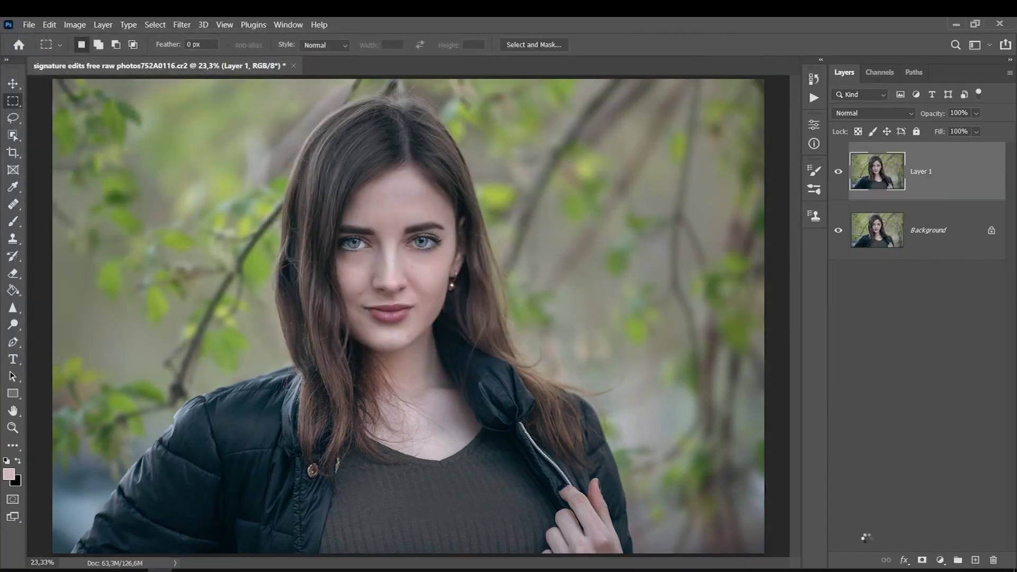
Examine the sharpening on the woman's eyes, skin and hair at 50% and 100%, ending on the whole portrait.
ctrl+click(399, 189)
ctrl+click(399, 189)
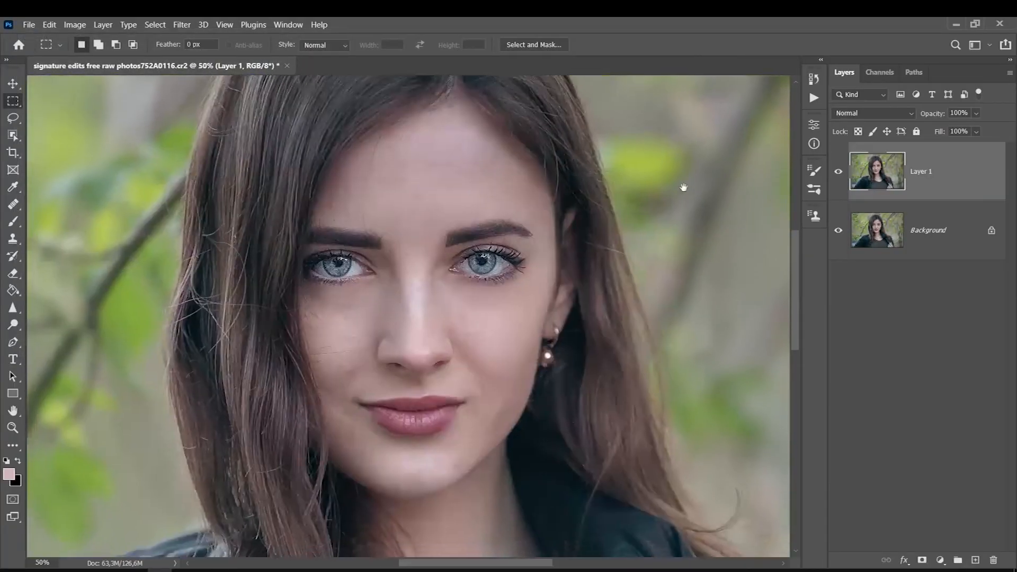
drag(709, 186, 723, 154)
ctrl+click(427, 233)
ctrl+click(427, 222)
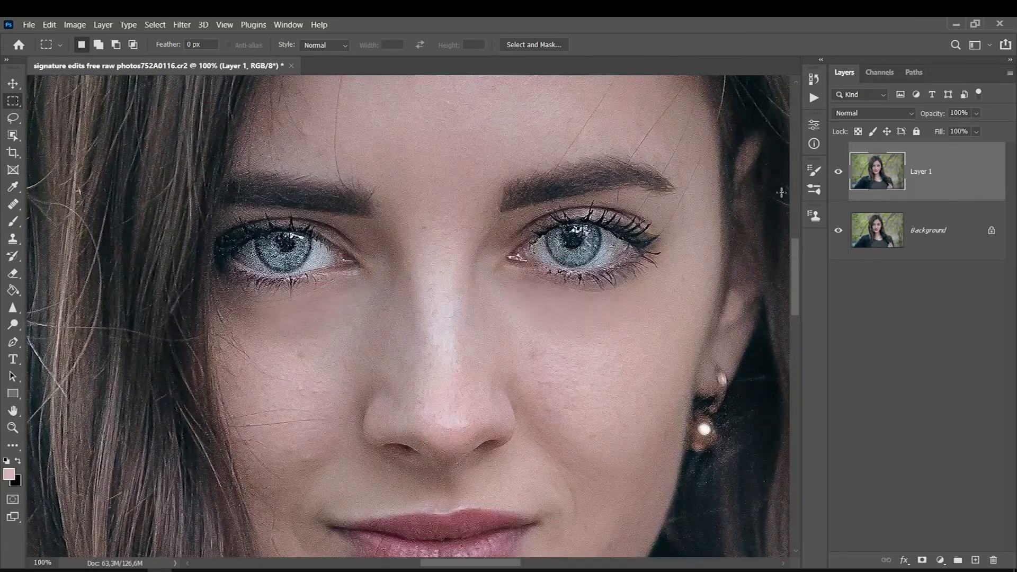
key(ctrl+minus)
key(ctrl+minus)
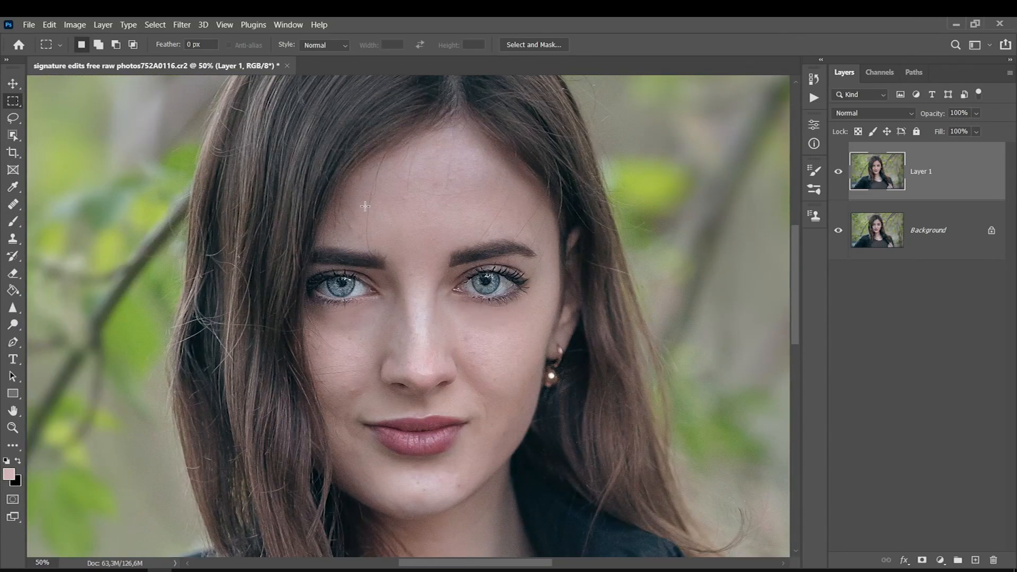
key(ctrl+0)
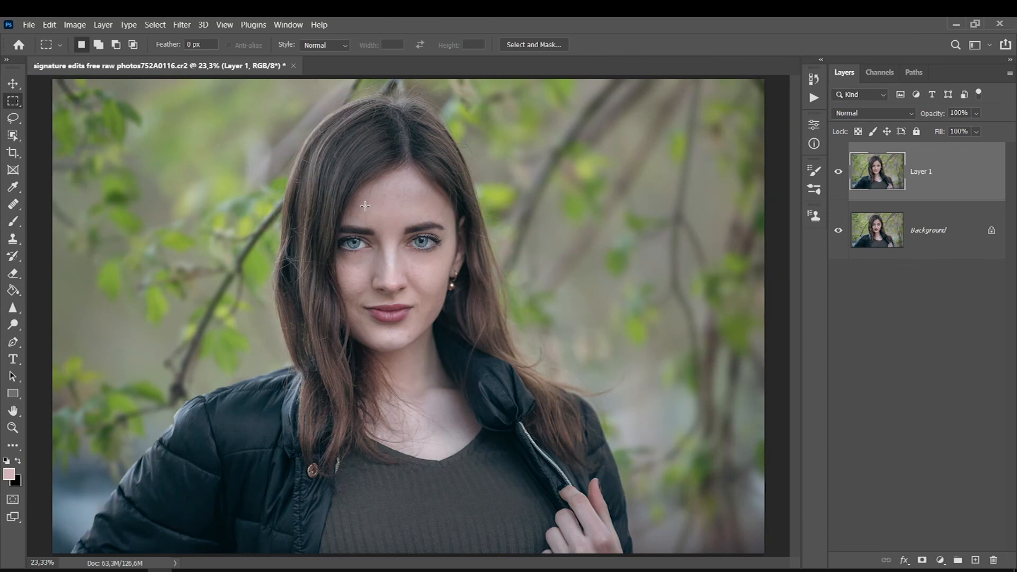